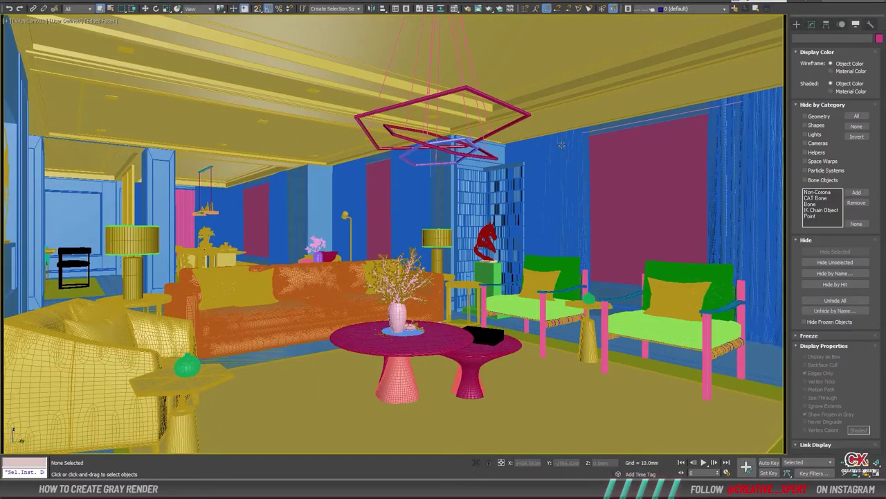
Turn off Edged Faces and select all pink window panes by their shared object colour
key(F4)
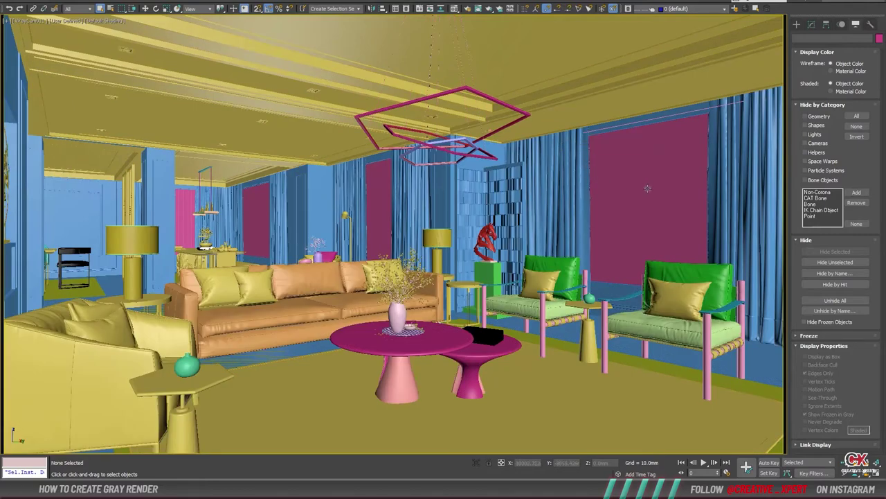
click(665, 201)
click(29, 2)
mouse_move(44, 203)
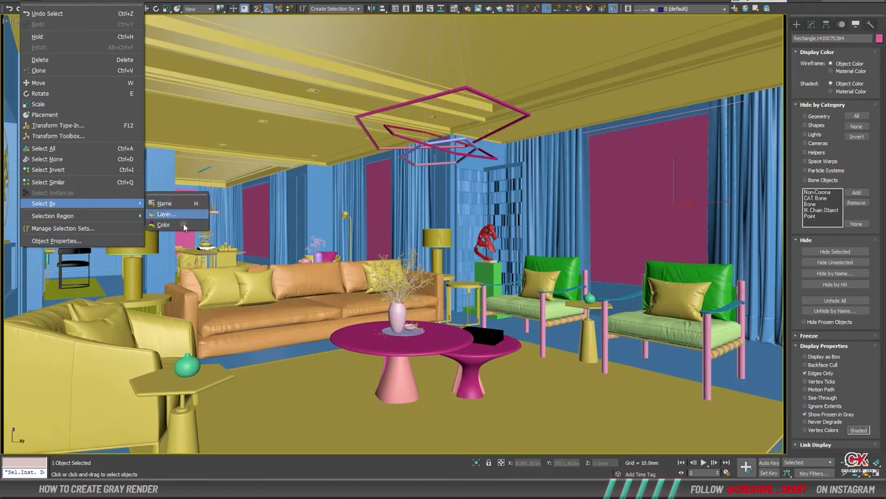
click(163, 224)
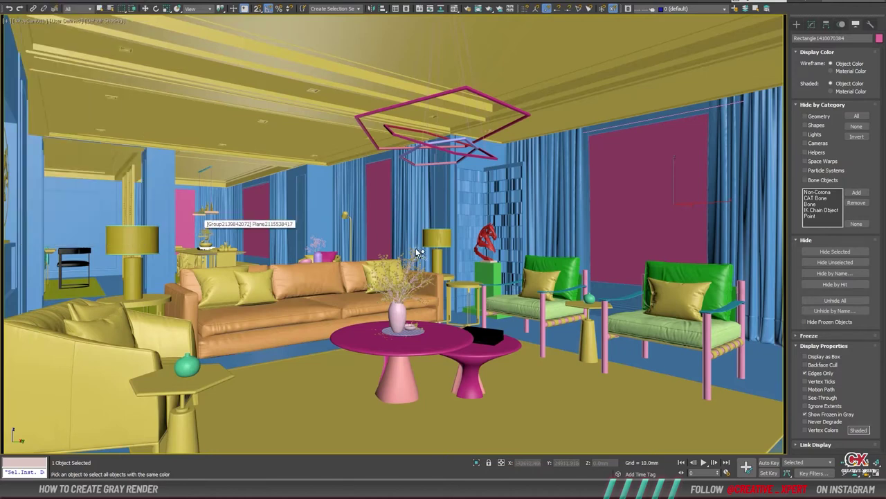
click(646, 203)
Isolate the selected pink panels and group them as 'Glass'
key(alt+q)
key(ctrl+g)
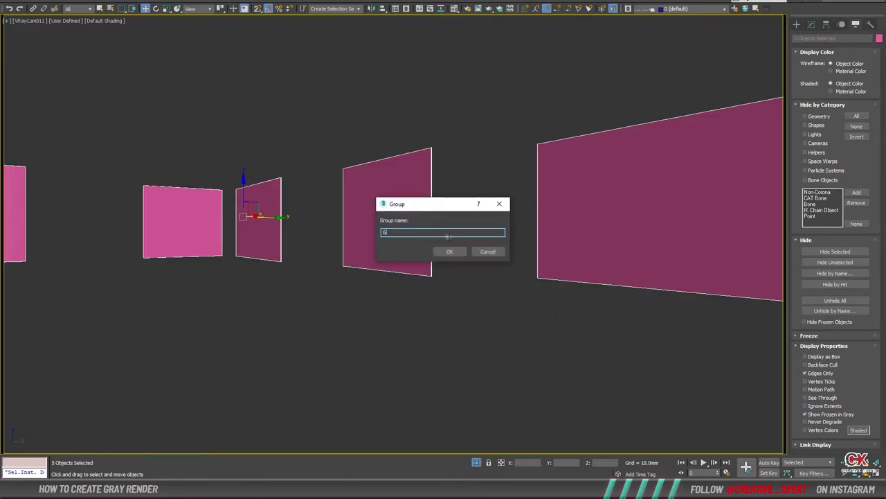
text(Glass)
key(Return)
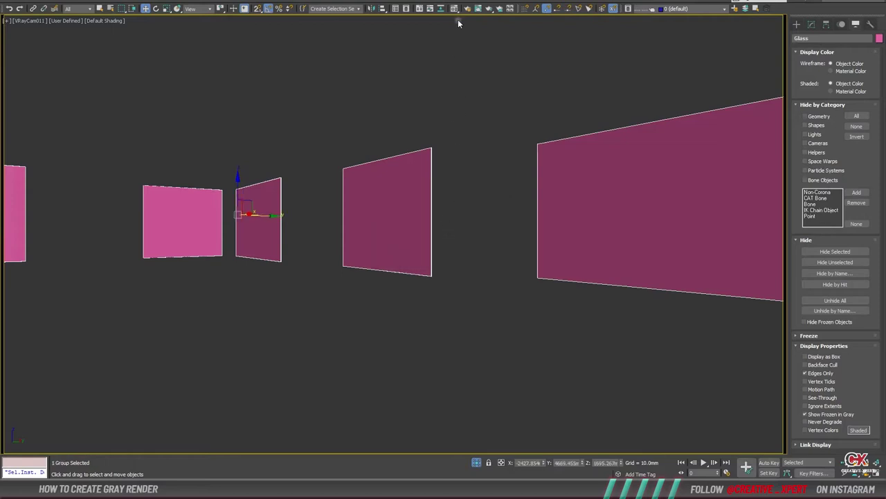
Give the Glass material a black diffuse colour and a white refraction colour
key(m)
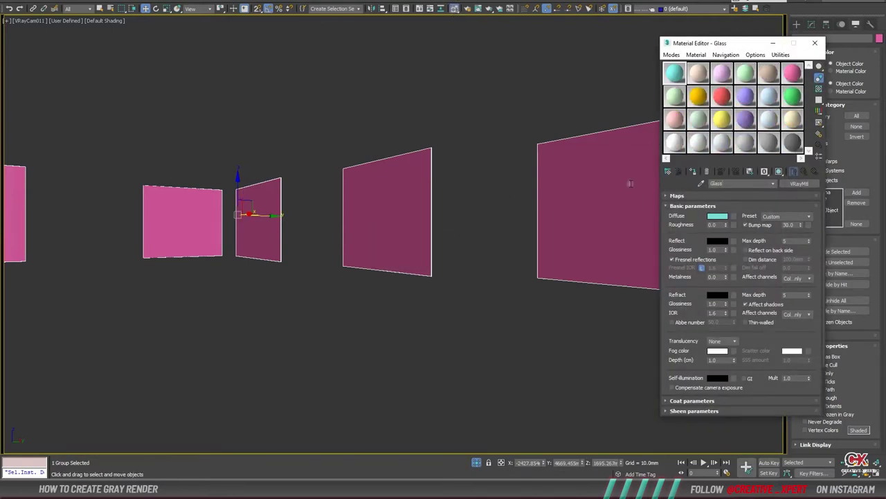
click(720, 216)
drag(345, 88, 294, 88)
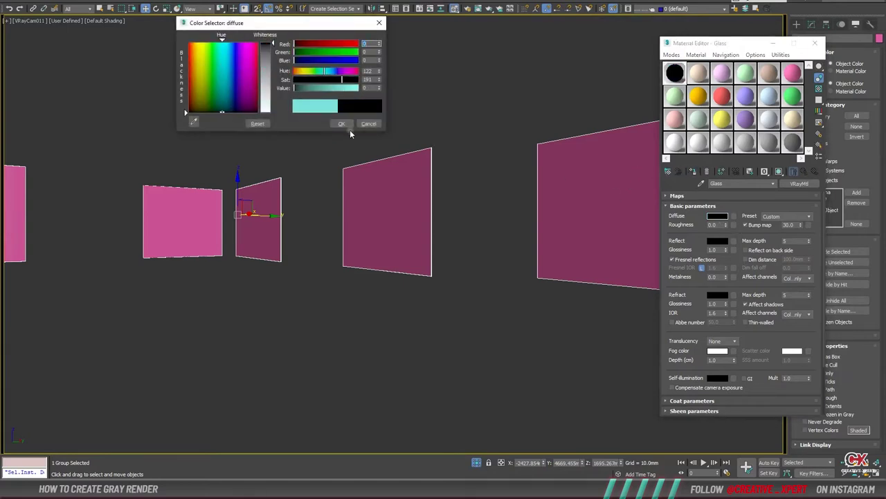
click(341, 124)
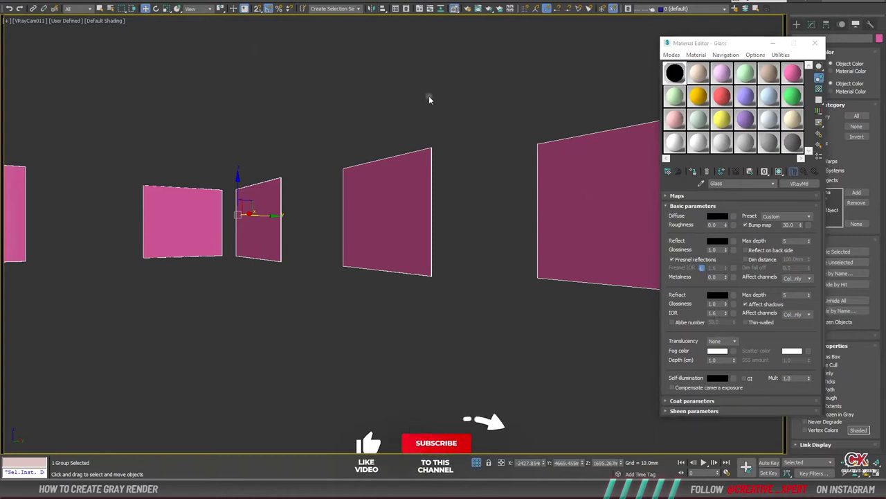
click(717, 294)
drag(293, 88, 357, 88)
click(341, 123)
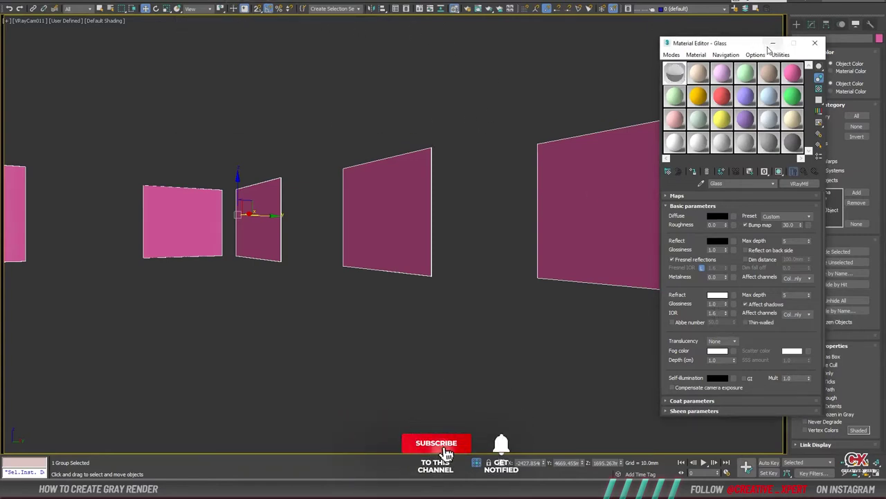
click(815, 43)
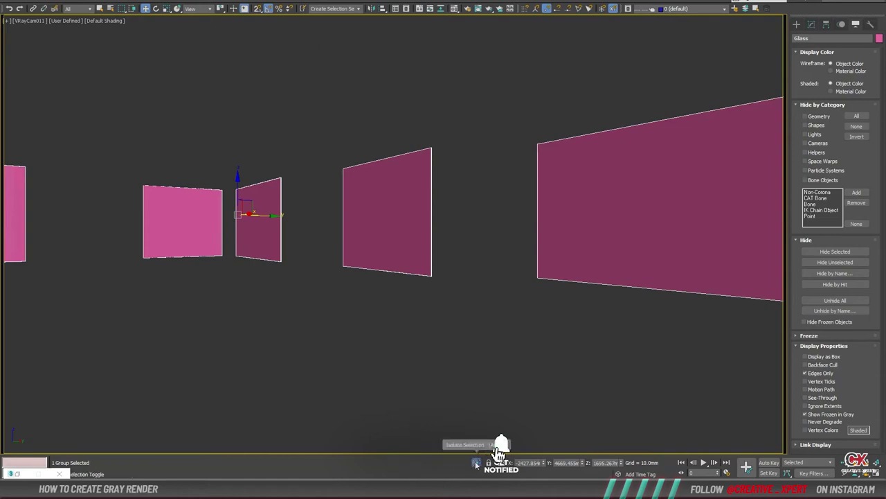
Show the whole room again with viewport shading set to material colours
key(alt+q)
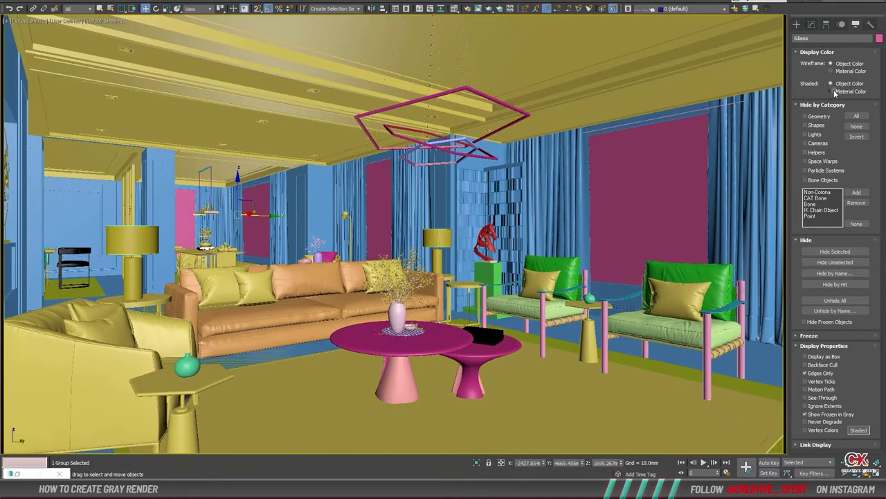
click(832, 91)
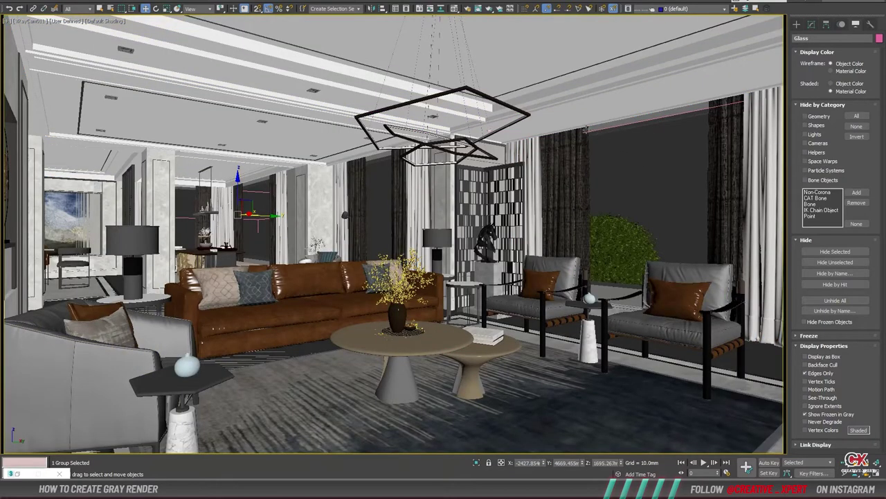
click(468, 9)
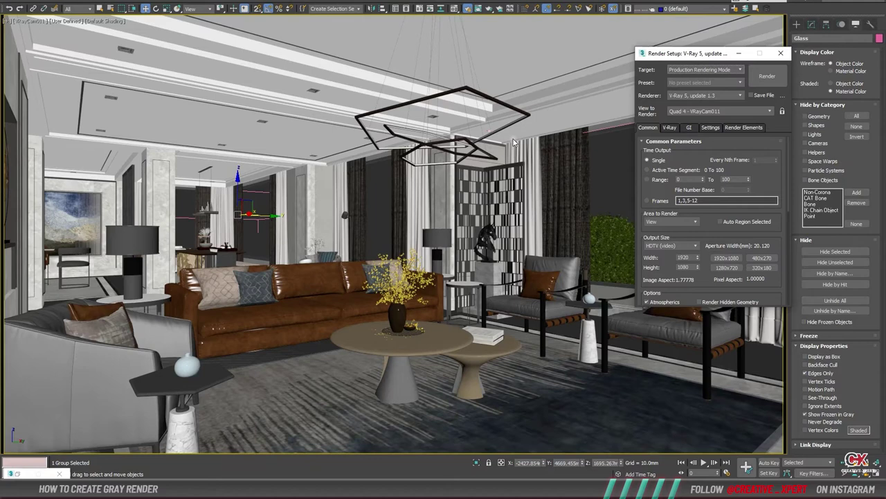
Enable V-Ray's global Override mtl with a new VRayMtl
click(669, 127)
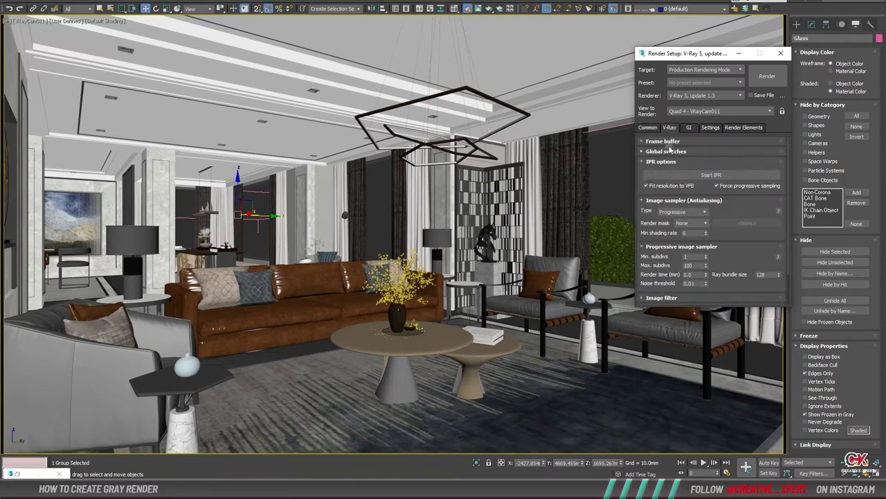
scroll(724, 194, up, 2)
click(714, 194)
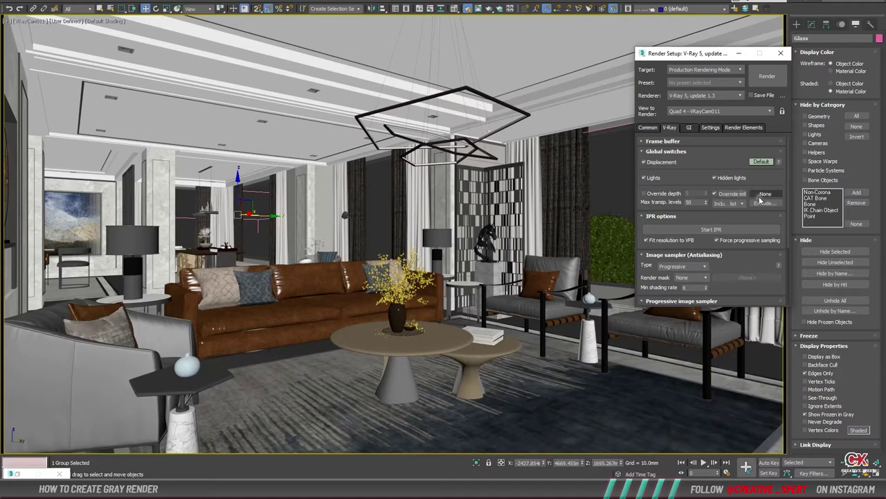
click(764, 194)
click(446, 127)
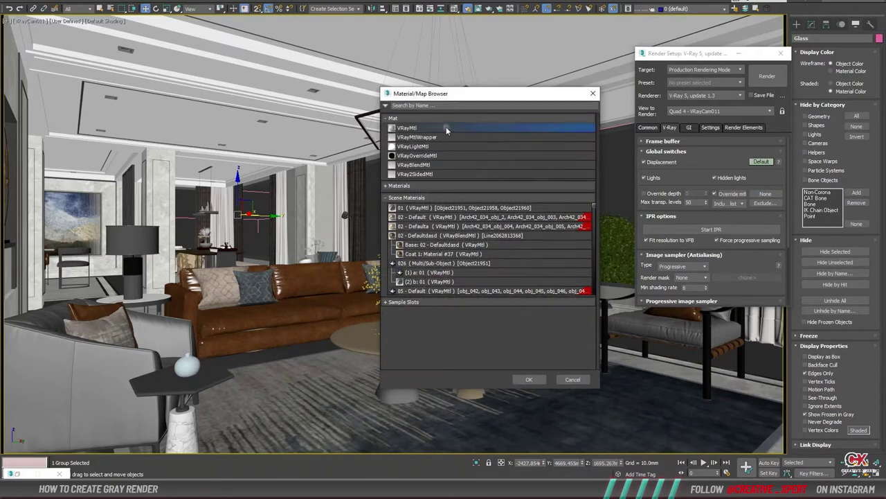
double_click(446, 126)
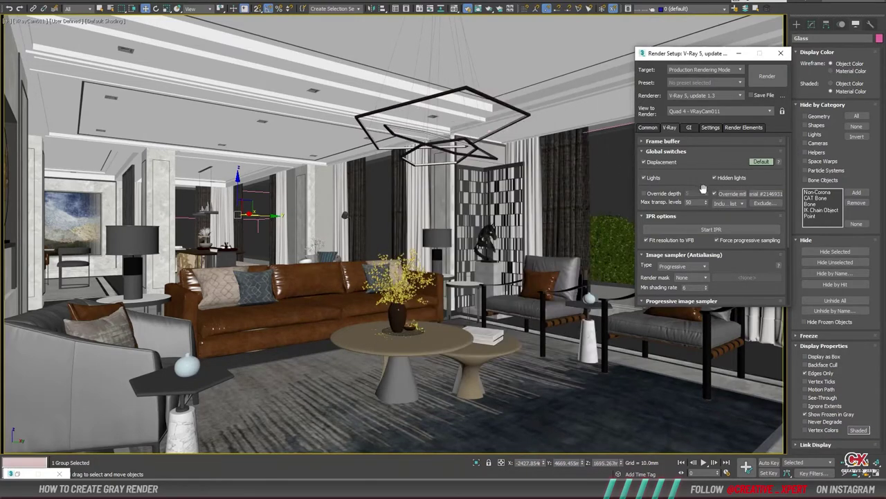
click(765, 204)
Exclude the Glass group, found by filtering 'gl', from the material override
text(gla)
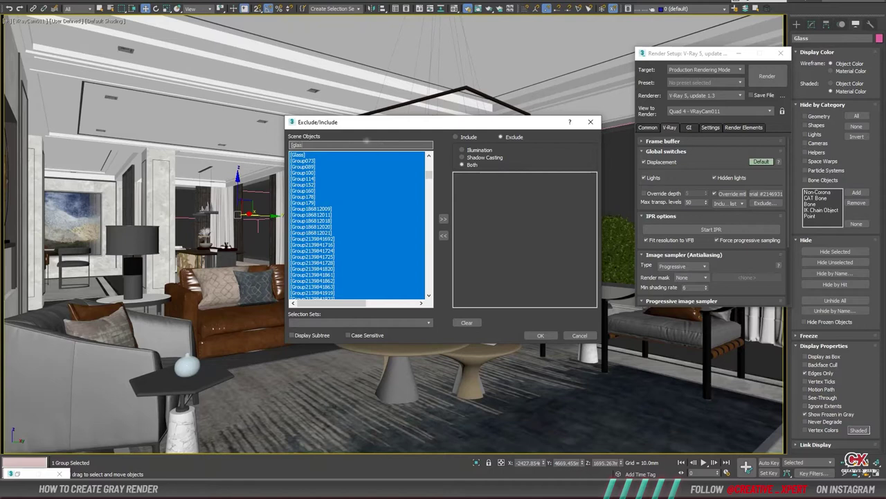
click(303, 153)
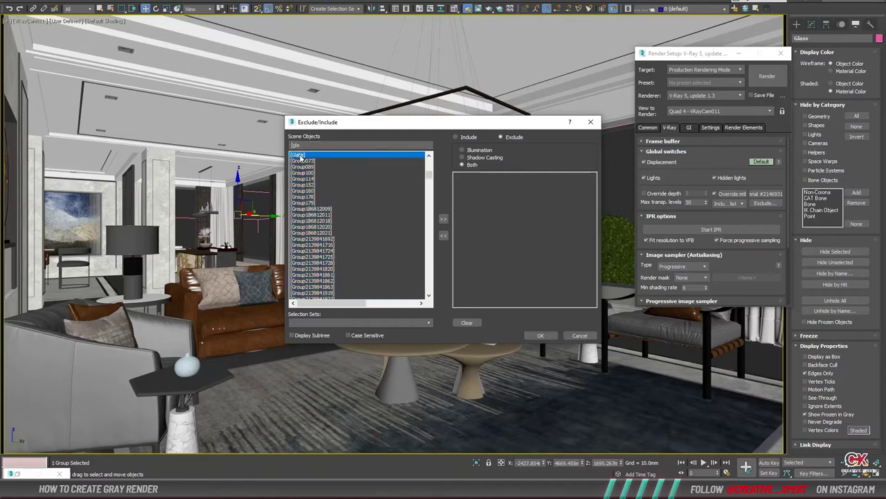
click(443, 219)
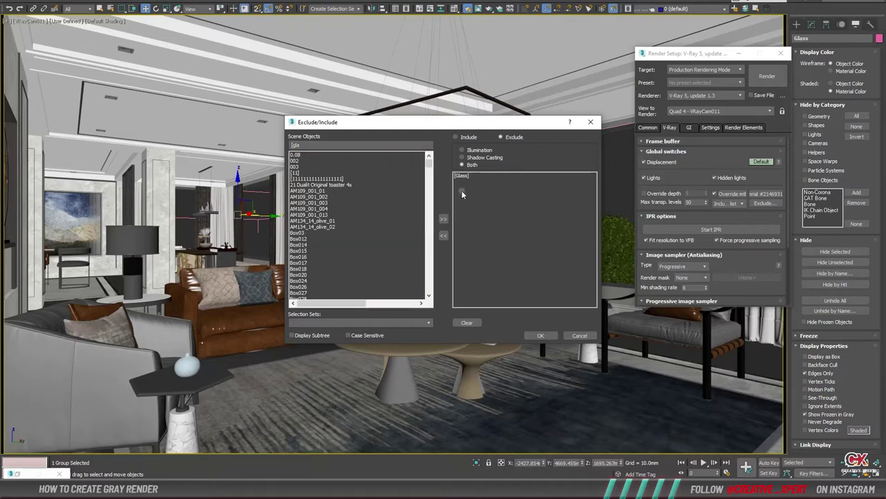
click(542, 335)
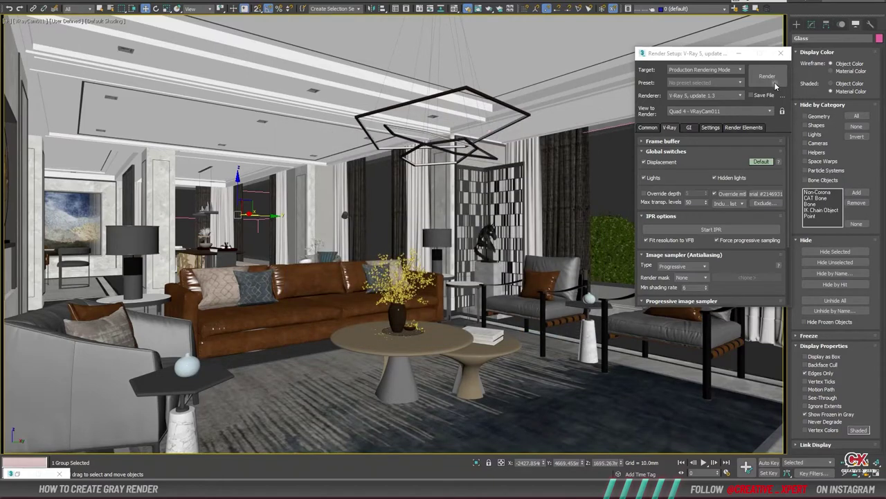
Run a test render and rearrange the render settings and frame buffer windows
click(768, 83)
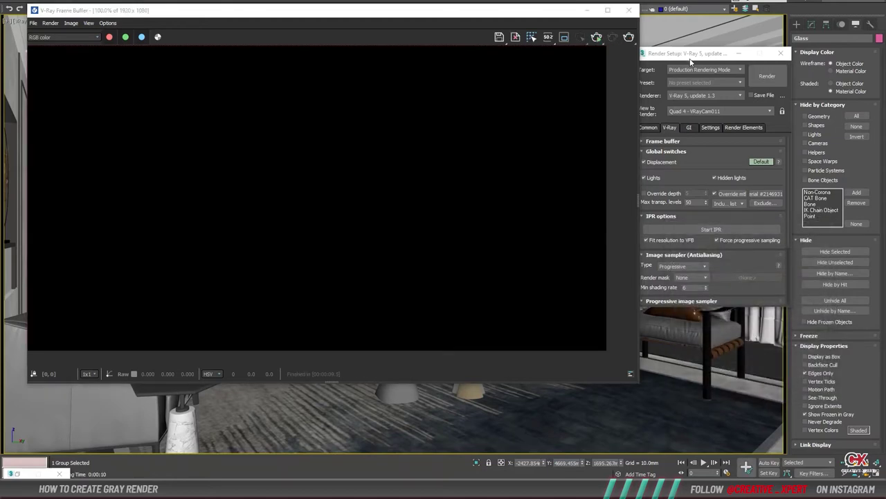
drag(690, 61, 717, 66)
drag(406, 12, 417, 59)
Set the environment background map to VRaySky
click(262, 1)
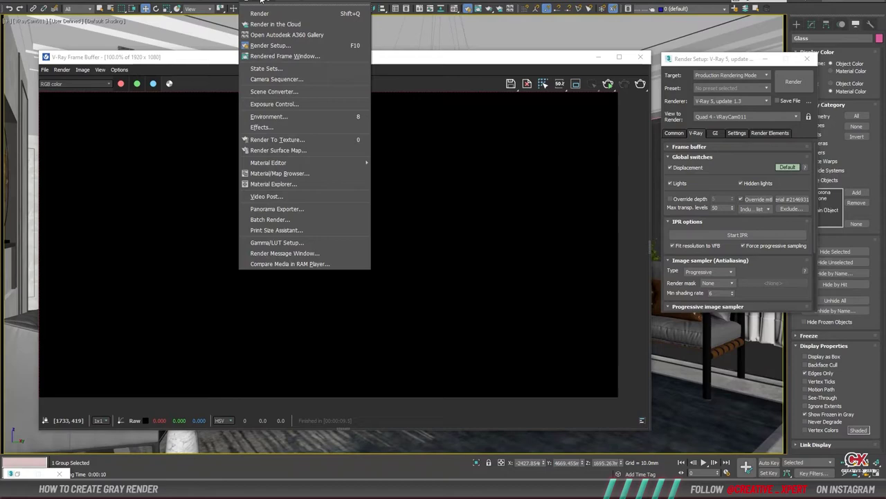
click(297, 117)
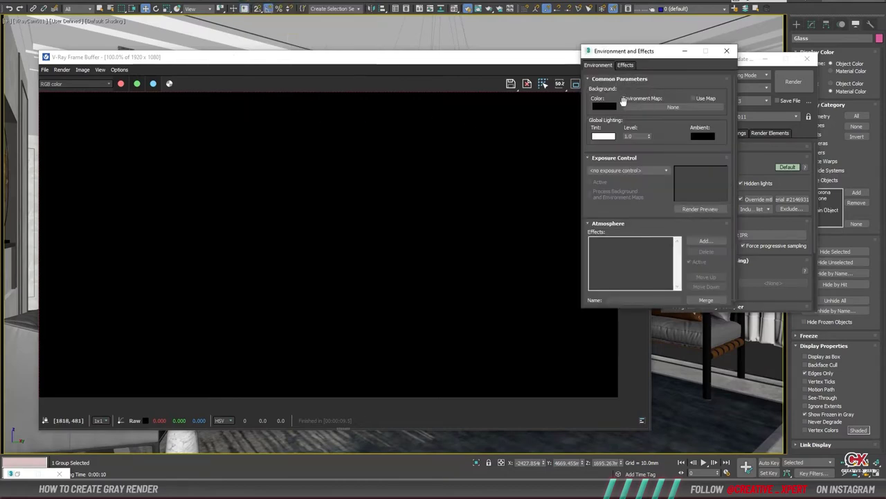
click(668, 107)
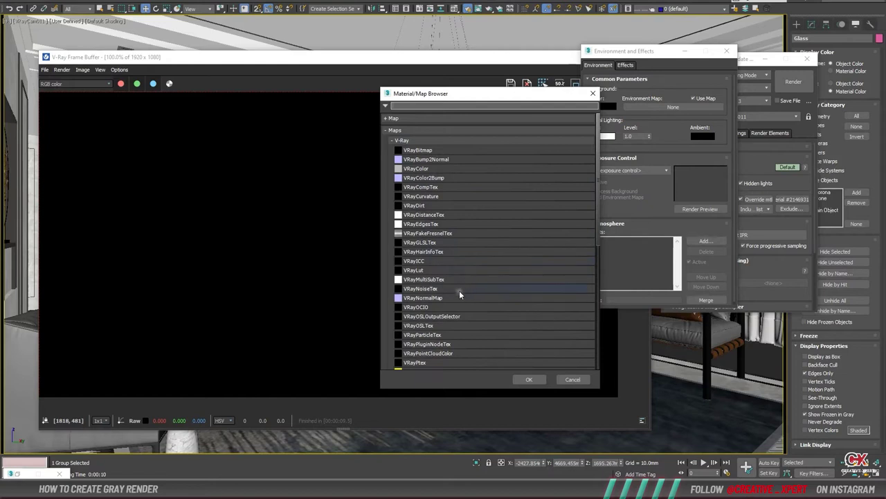
scroll(459, 301, down, 1)
scroll(431, 360, down, 1)
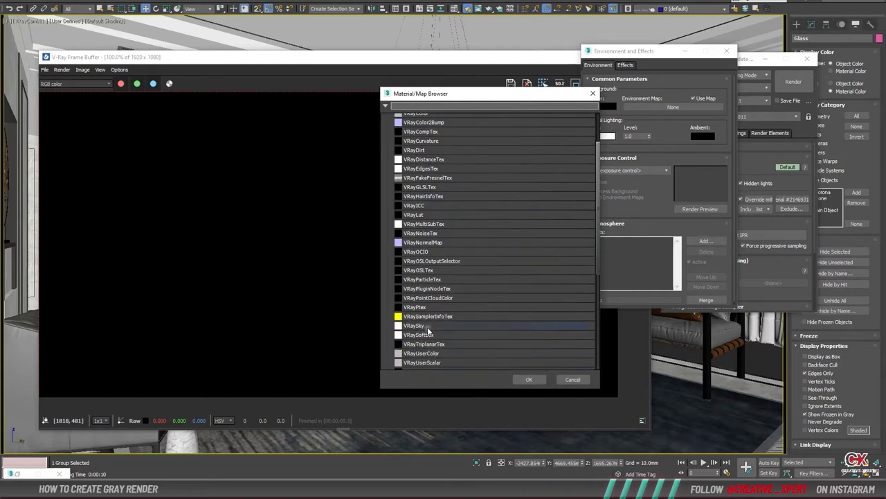
double_click(427, 325)
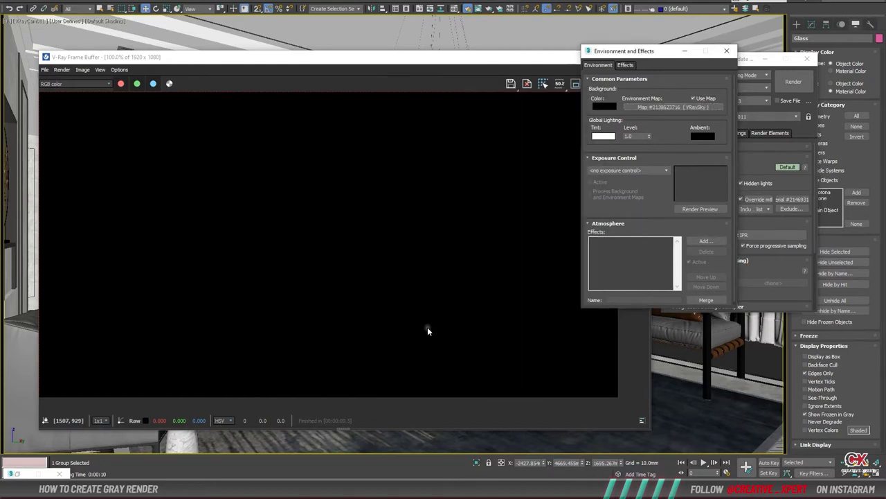
Close the environment settings and render the scene again
click(726, 51)
click(800, 82)
scroll(409, 186, down, 2)
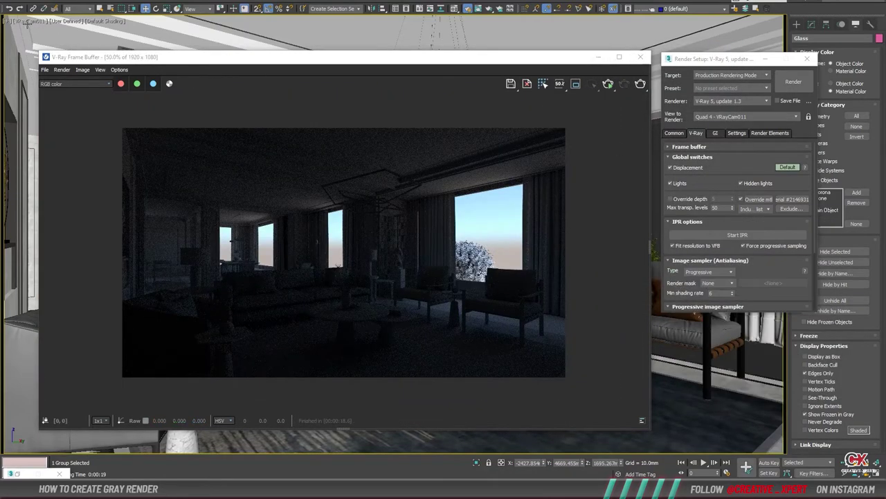
Select the VRayPhysicalCamera and set its shutter speed to 50
click(27, 22)
click(55, 195)
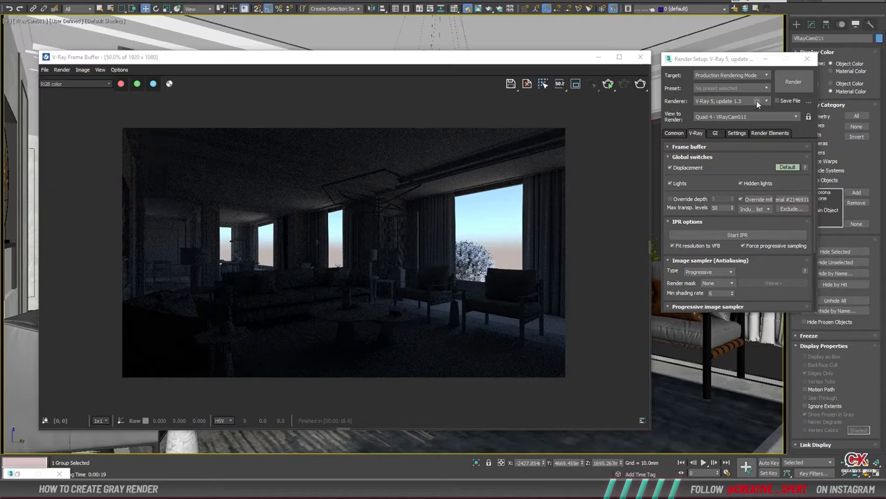
drag(734, 66, 638, 54)
click(815, 28)
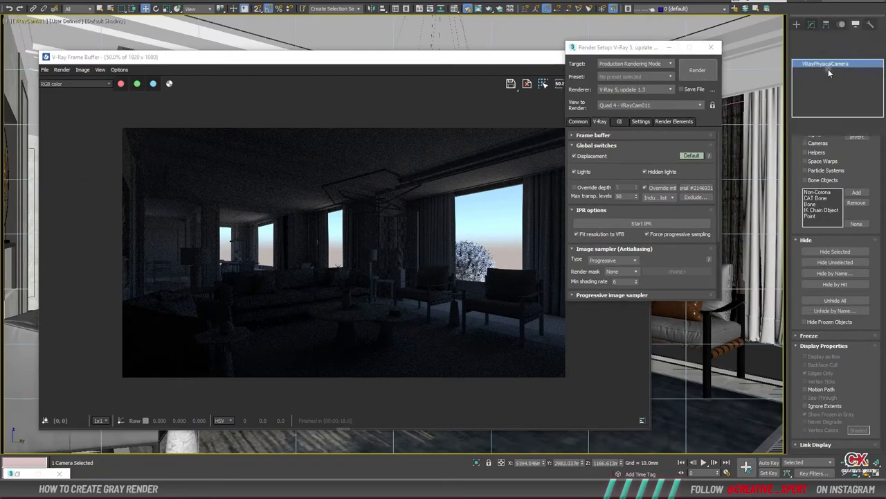
scroll(826, 284, down, 1)
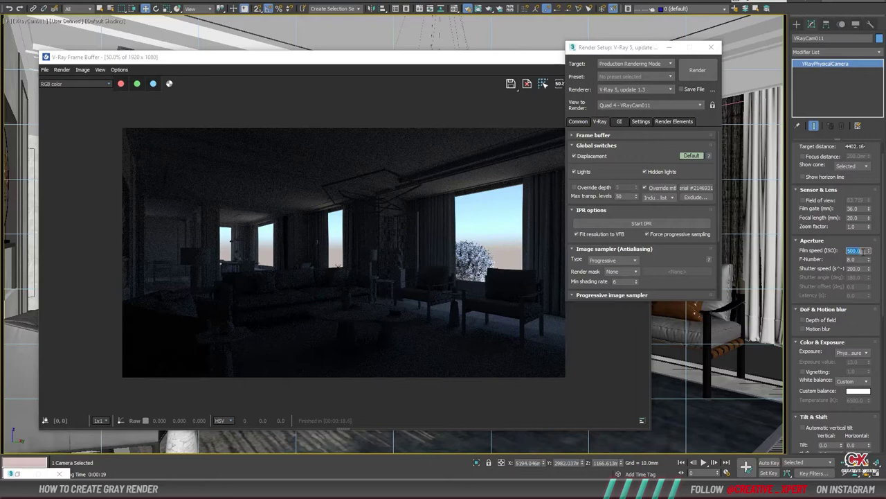
double_click(855, 268)
text(50)
Draw a render region over the right part of the frame-buffer image
drag(599, 48, 695, 45)
click(425, 159)
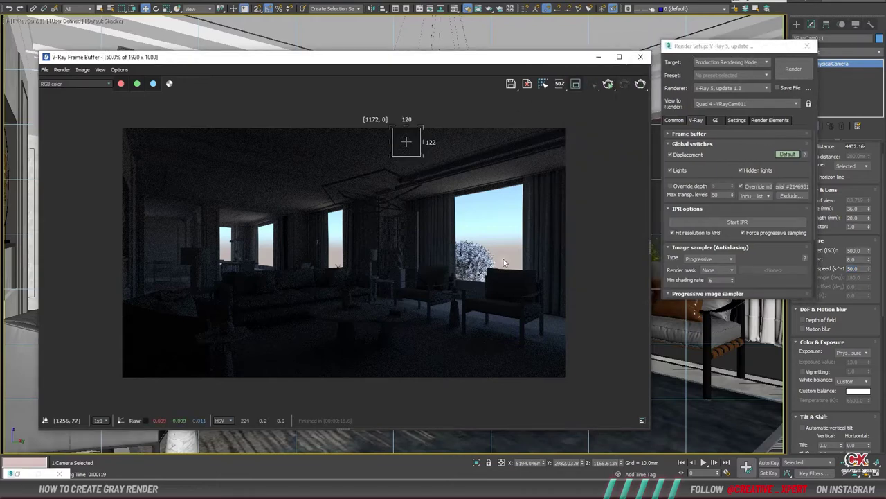
drag(392, 129, 544, 377)
Region-render, then set the image sampler to Bucket with max subdivs 4
click(639, 86)
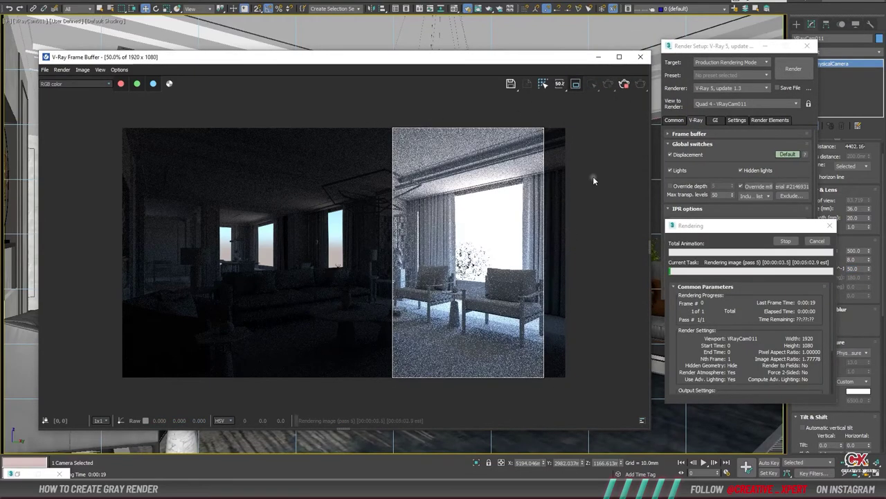
click(692, 144)
scroll(693, 221, down, 1)
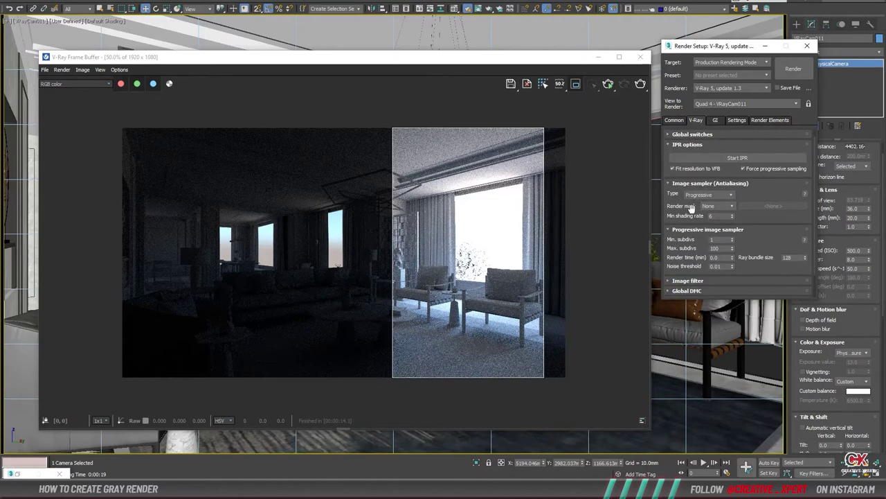
click(704, 194)
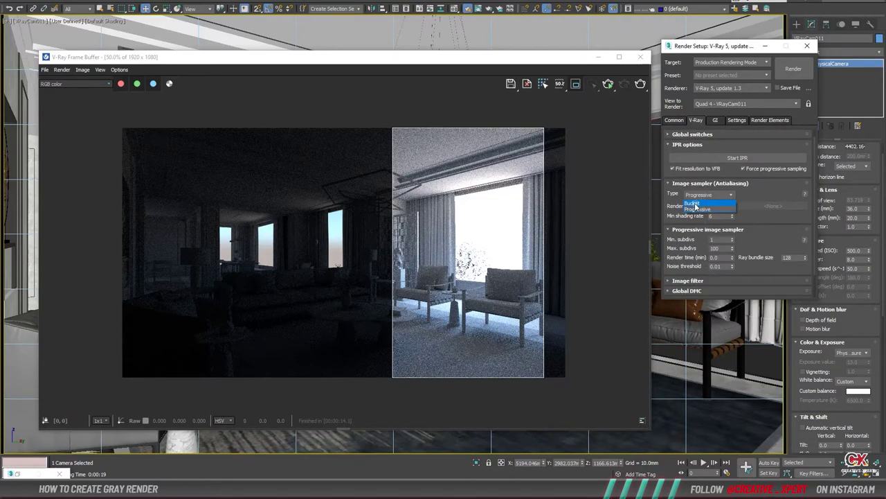
click(700, 202)
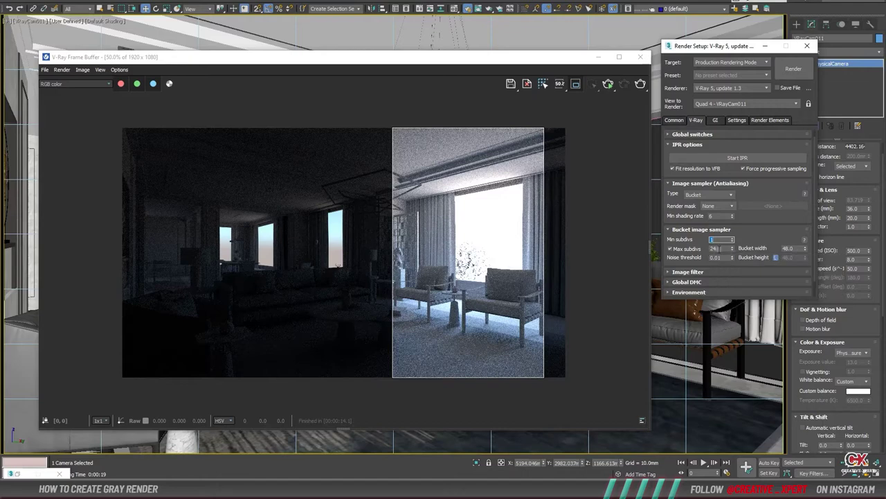
double_click(720, 248)
text(4)
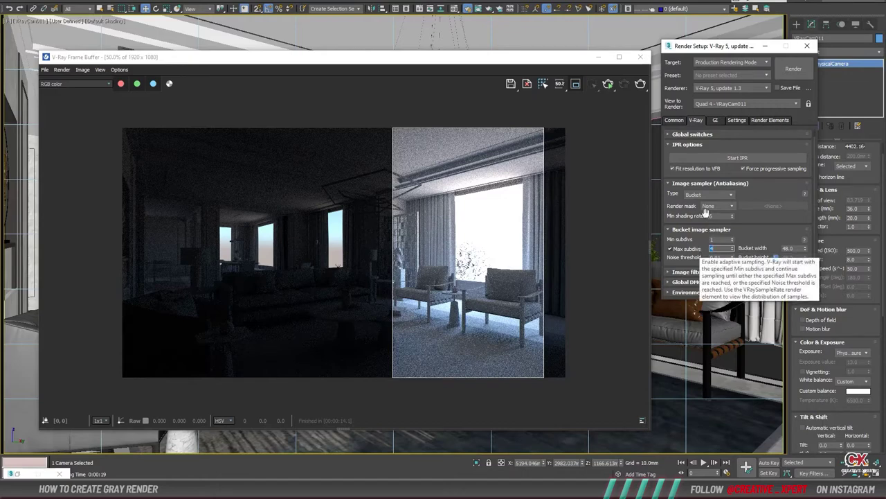
Set the primary GI engine to Irradiance map with the Low preset
click(715, 121)
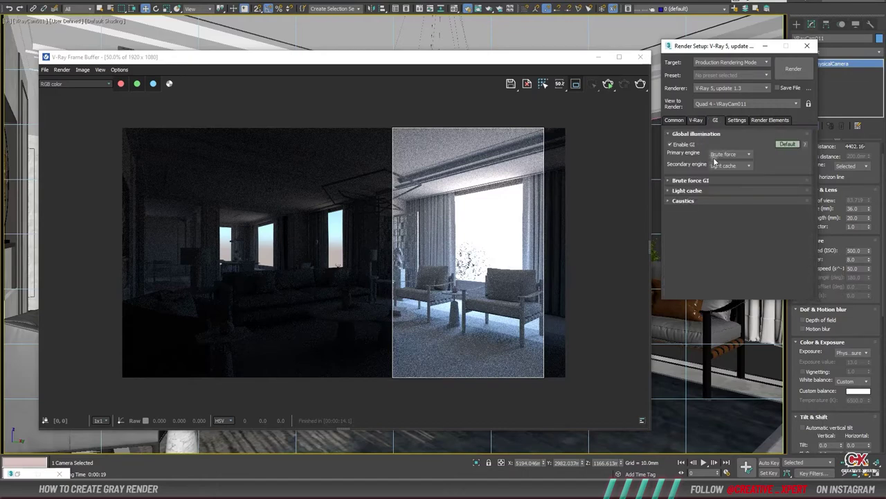
click(732, 155)
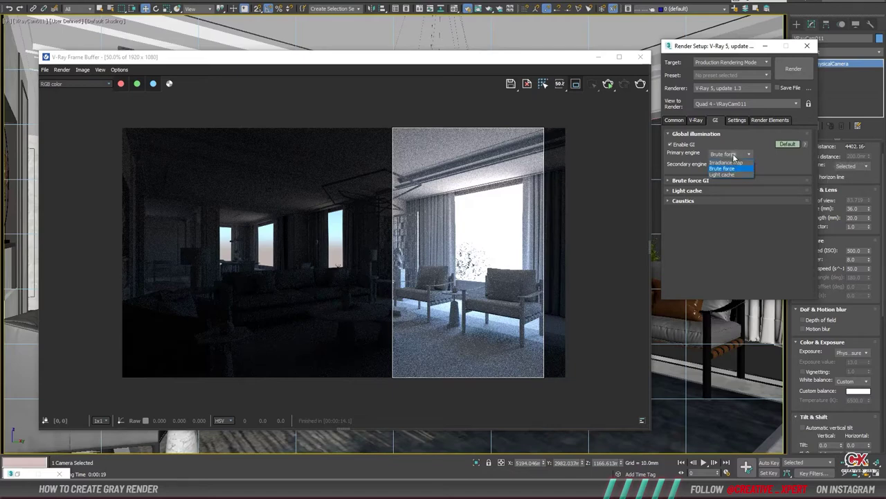
click(727, 164)
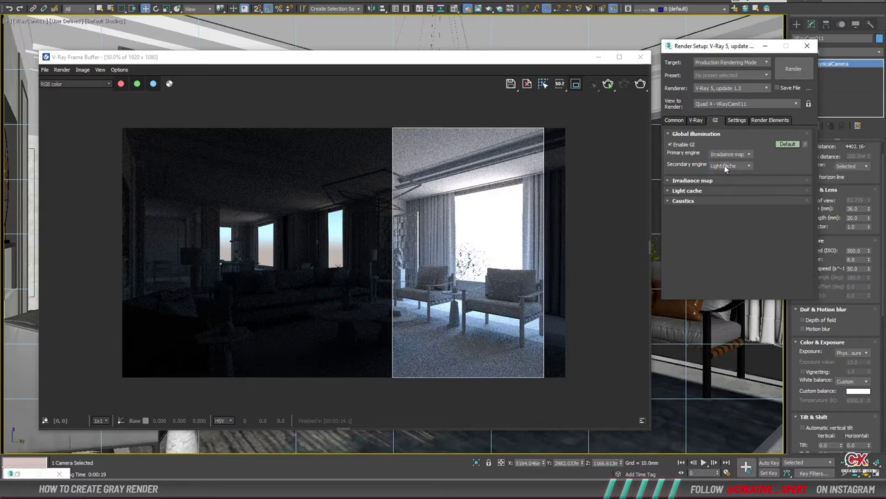
click(700, 179)
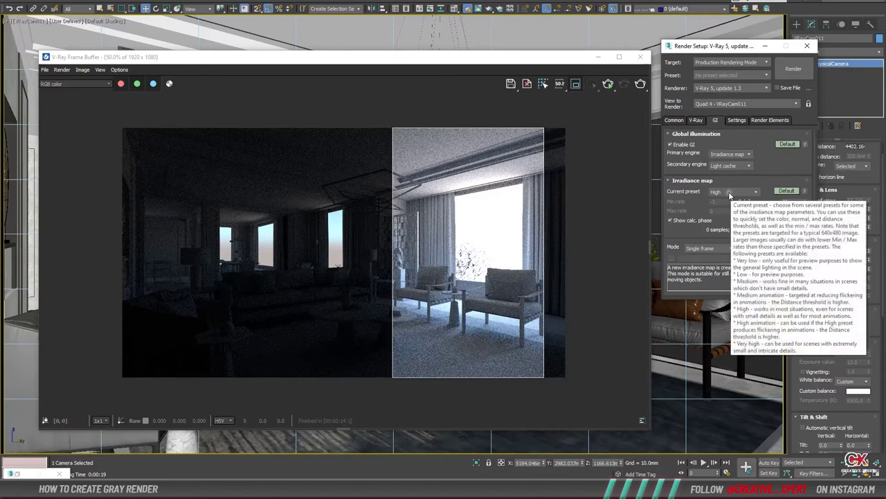
click(730, 192)
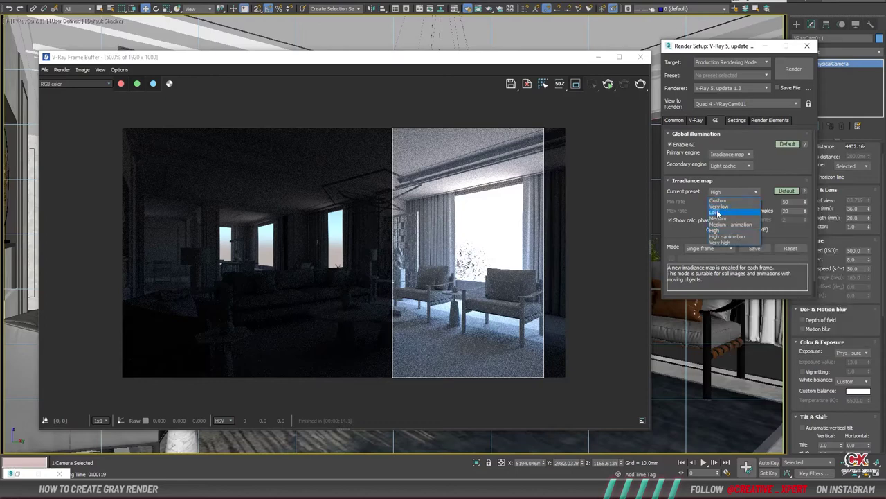
click(715, 214)
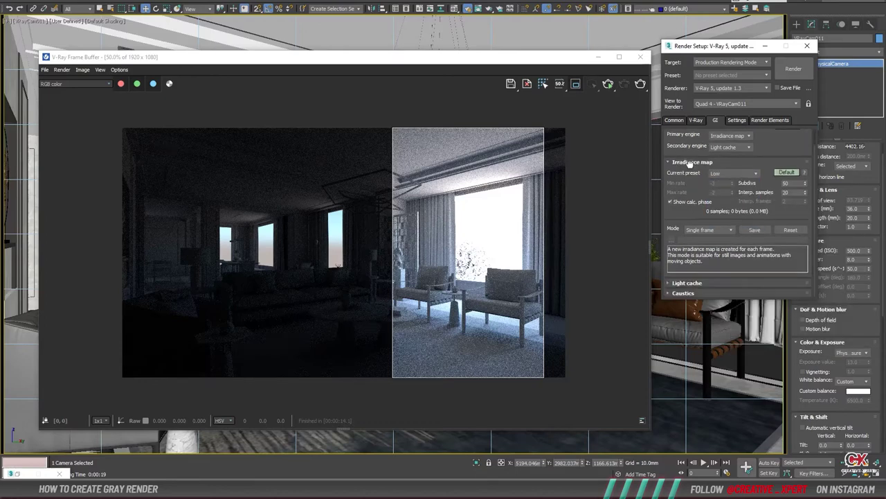
drag(696, 206, 700, 188)
drag(701, 171, 702, 188)
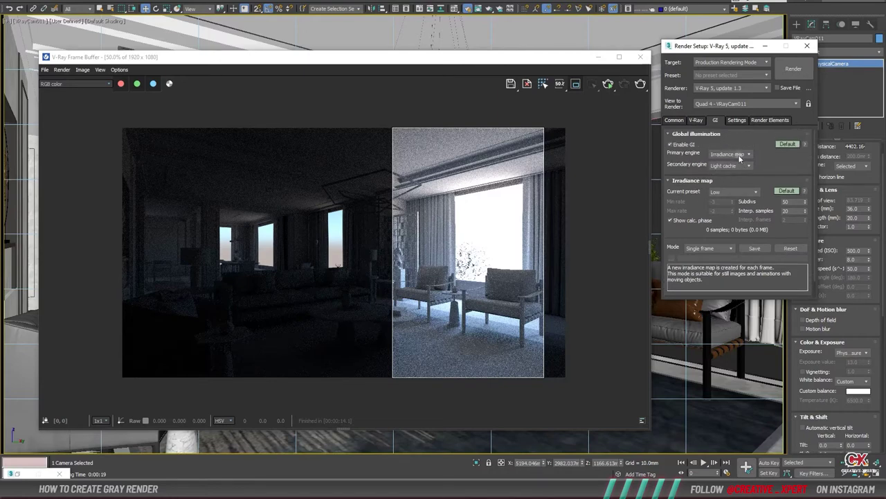
Turn off region rendering and render the full gray clay image
click(578, 83)
click(644, 83)
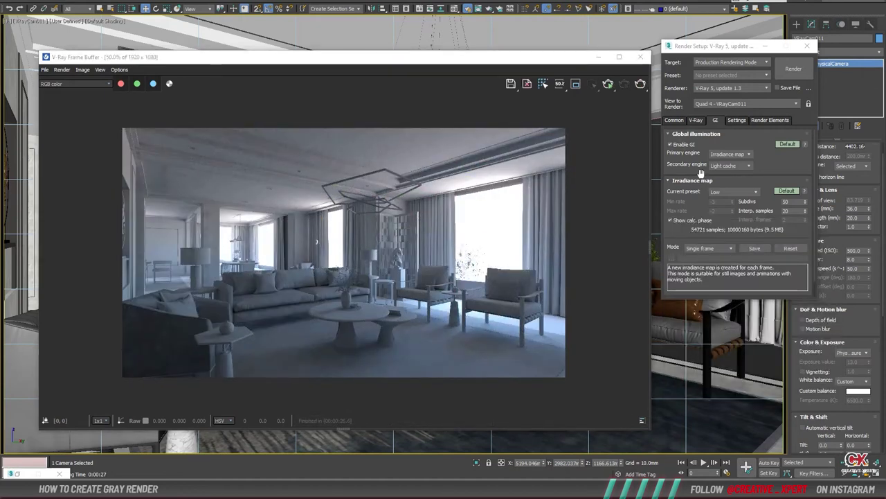
click(695, 121)
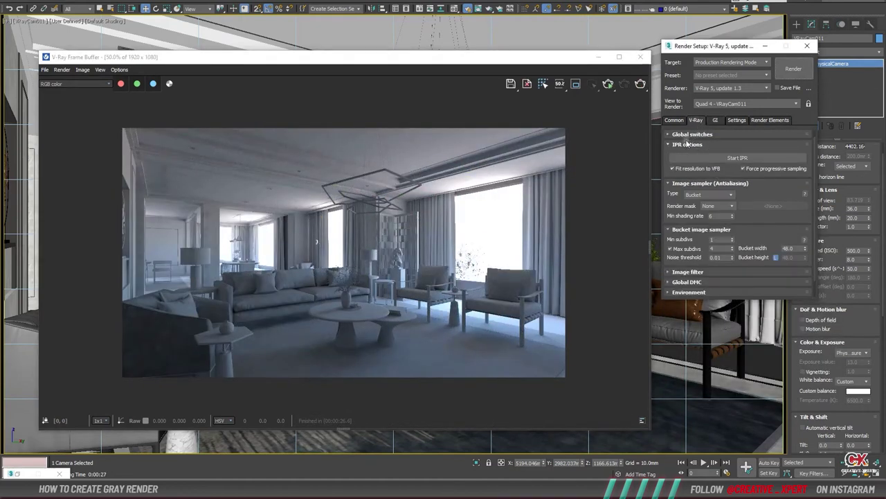
click(688, 144)
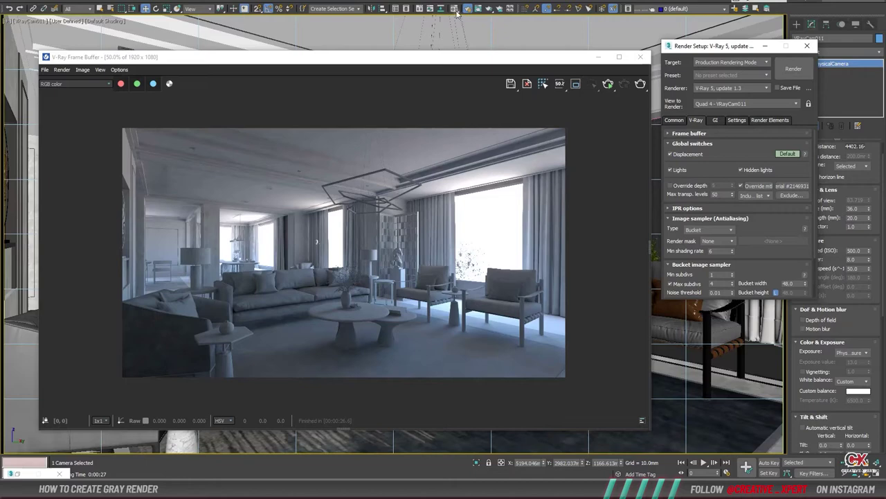
click(429, 8)
Copy the override material into a Material Editor slot and give its diffuse a VRayDirt map
drag(716, 46, 542, 54)
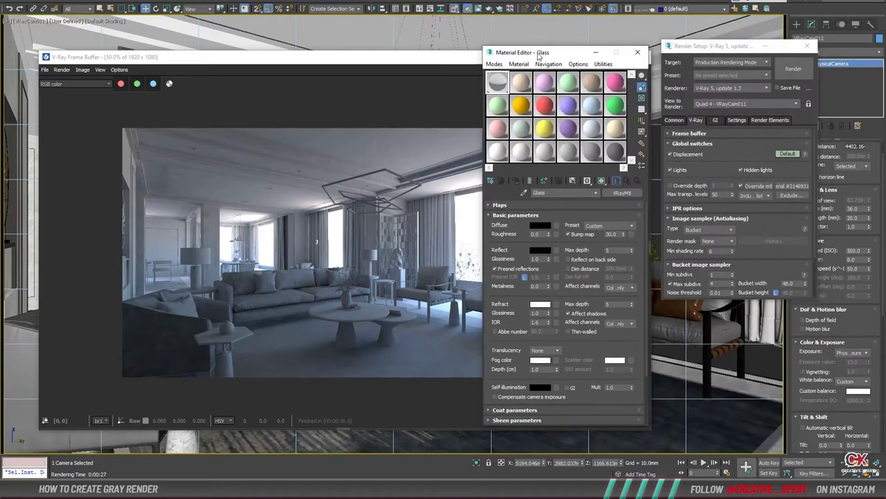
drag(613, 140, 526, 89)
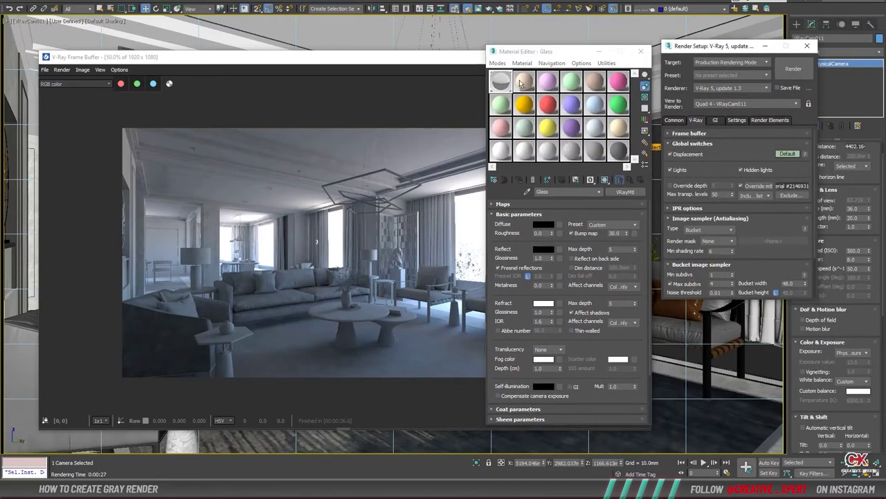
click(551, 267)
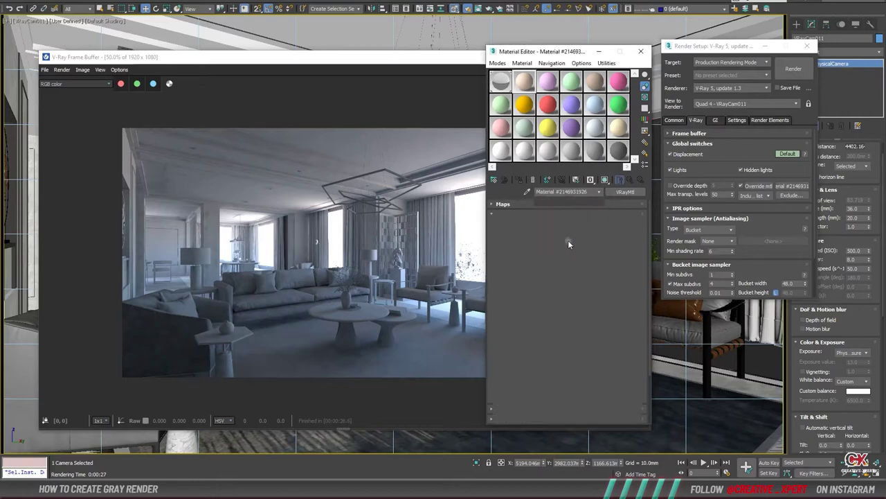
click(559, 225)
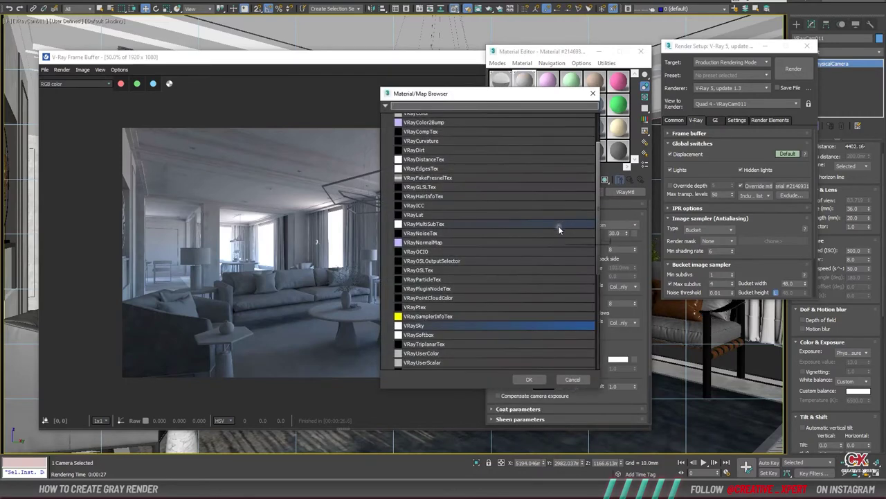
double_click(422, 149)
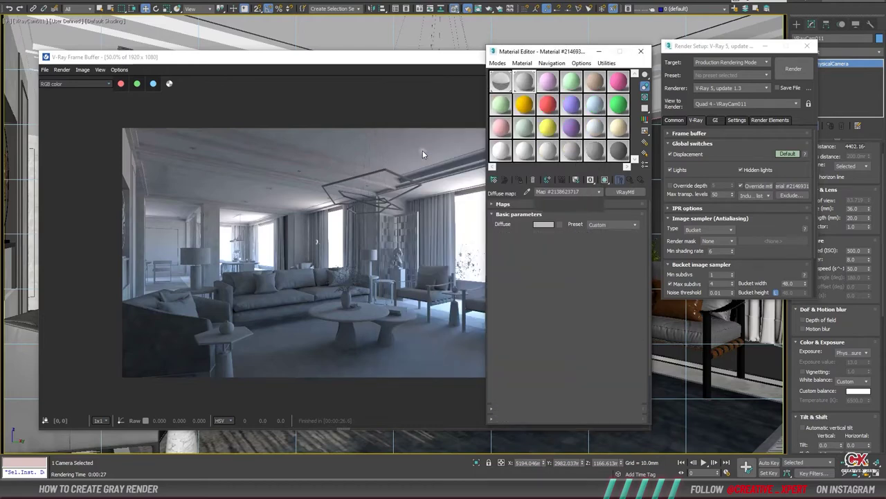
scroll(422, 170, up, 2)
mouse_move(409, 185)
middle_down()
mouse_move(306, 202)
mouse_move(435, 201)
middle_up()
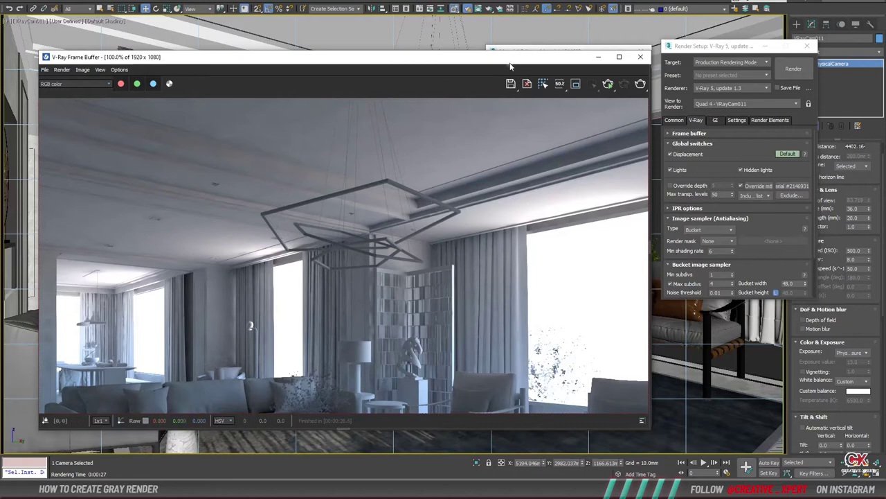
drag(491, 66, 510, 69)
Set VRayDirt's occluded colour to gray 22 and darken the unoccluded colour slightly
click(544, 56)
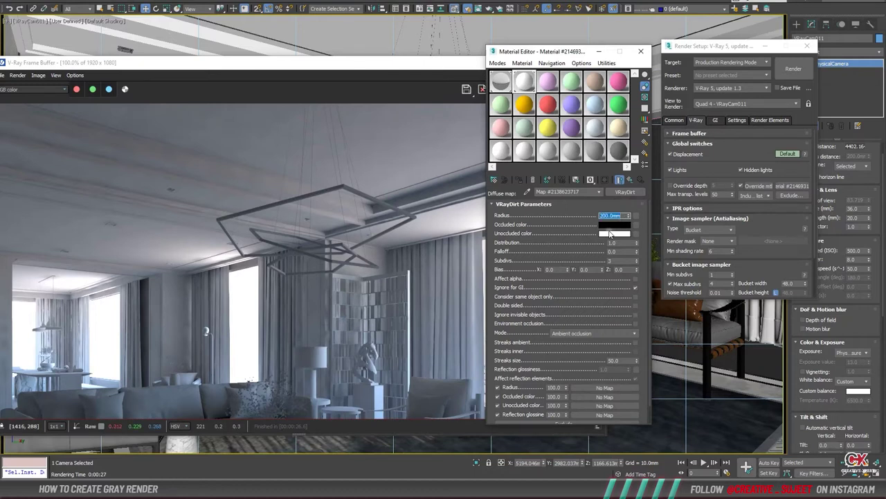
click(625, 226)
click(298, 87)
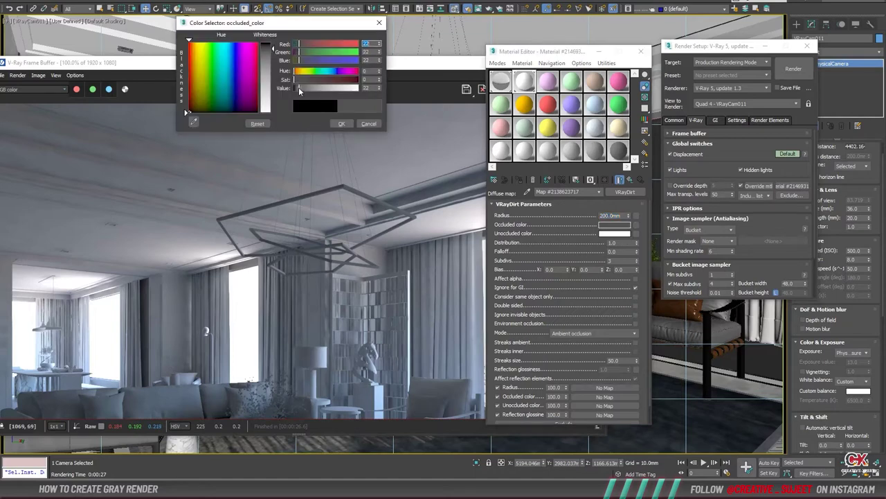
click(339, 123)
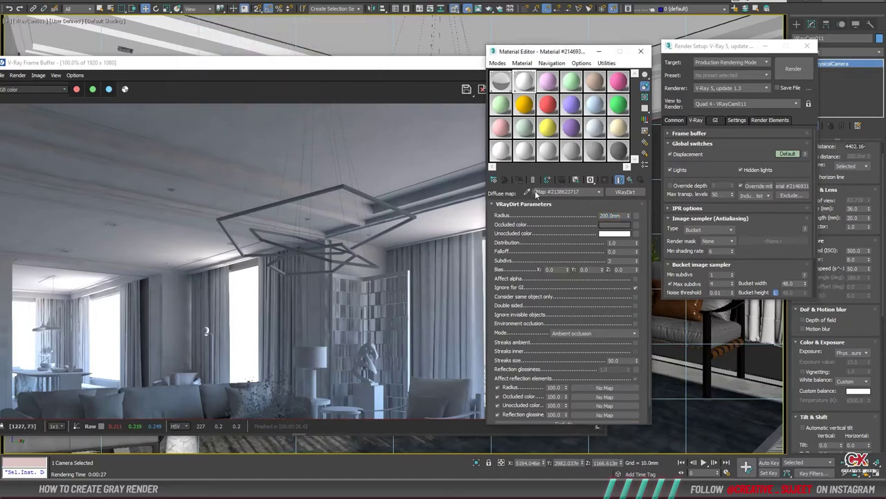
click(623, 236)
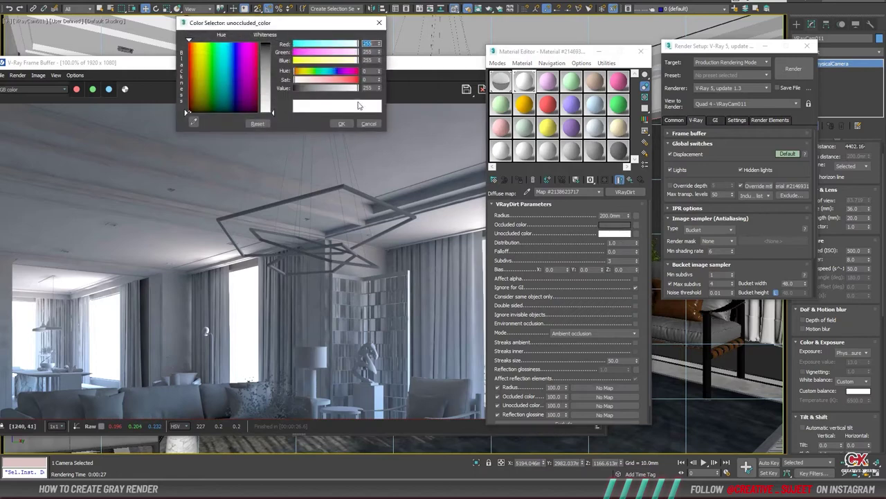
click(350, 88)
click(344, 123)
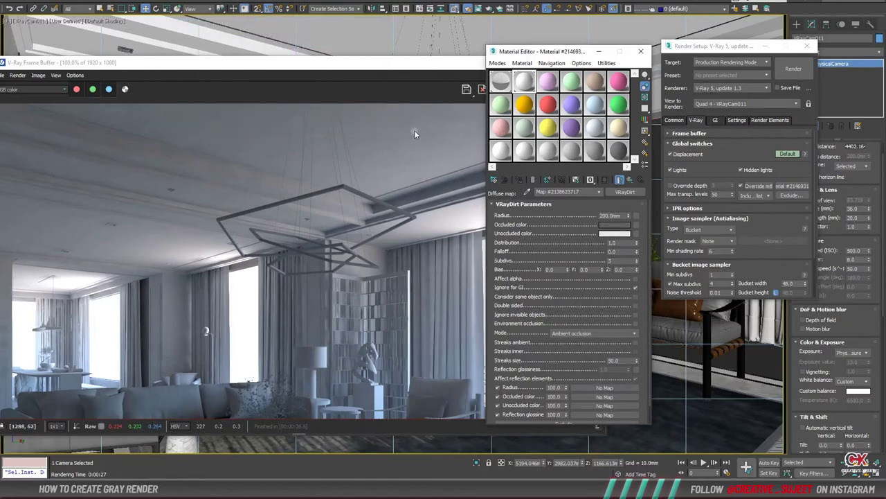
Bring the rendered image forward and zoom to inspect the dirt shading
click(430, 121)
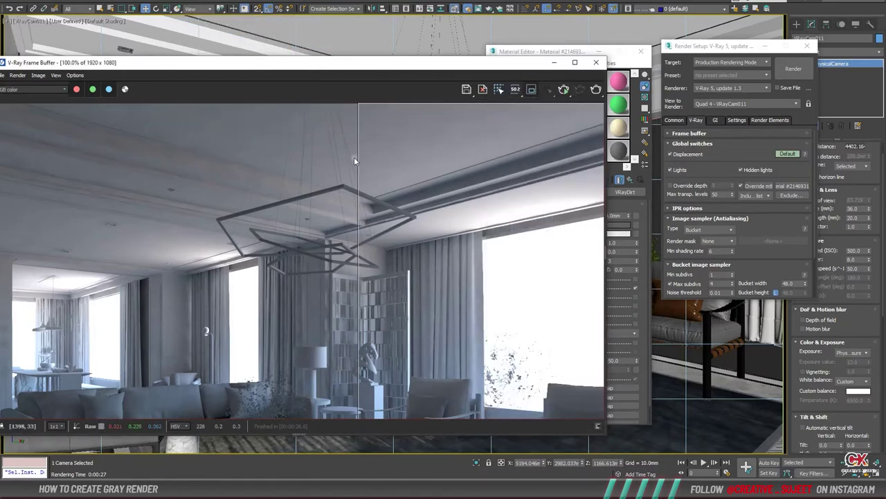
scroll(228, 179, down, 5)
scroll(228, 179, up, 5)
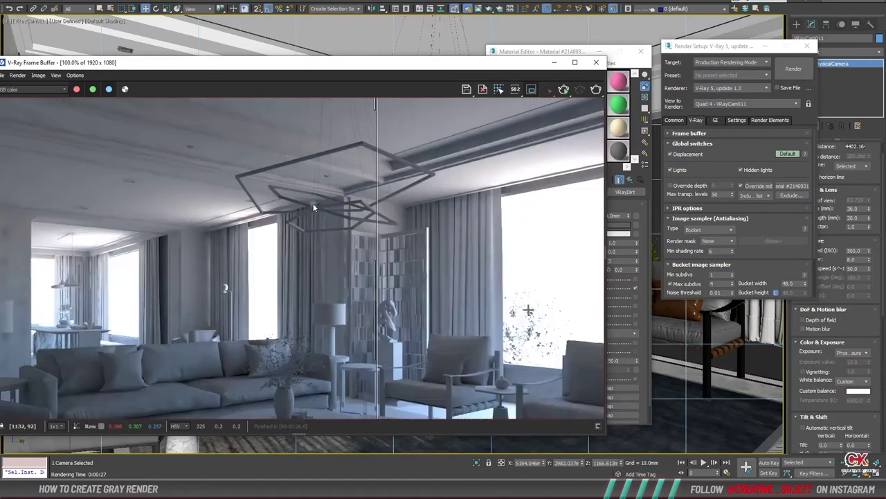
Region-render a box drawn around the ceiling chandelier, then move the Material Editor aside
middle_drag(284, 98, 277, 171)
drag(247, 113, 450, 308)
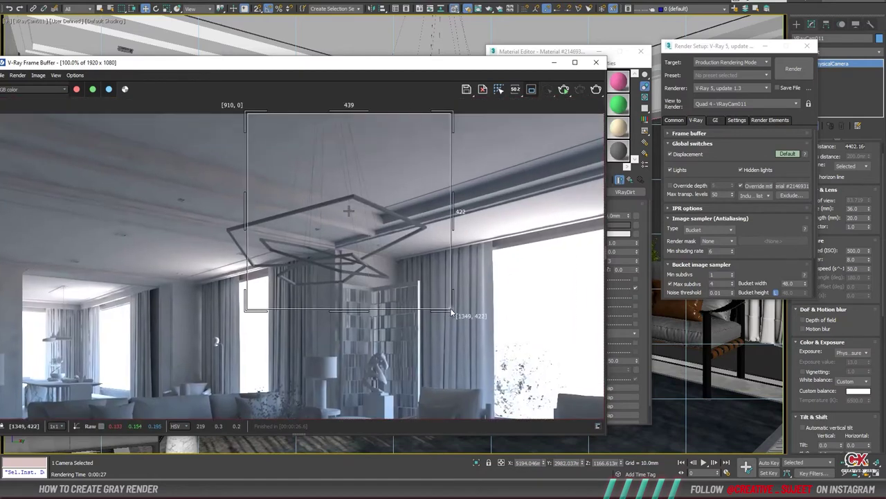
click(596, 90)
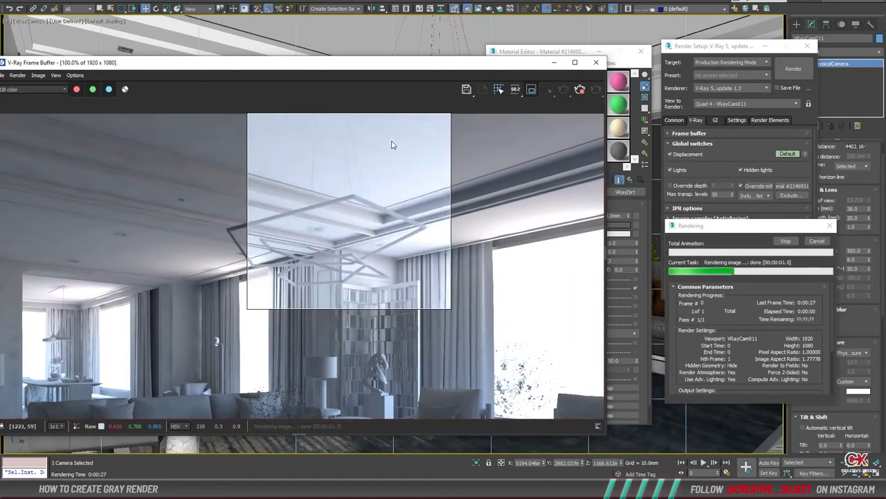
click(621, 285)
drag(558, 54, 645, 52)
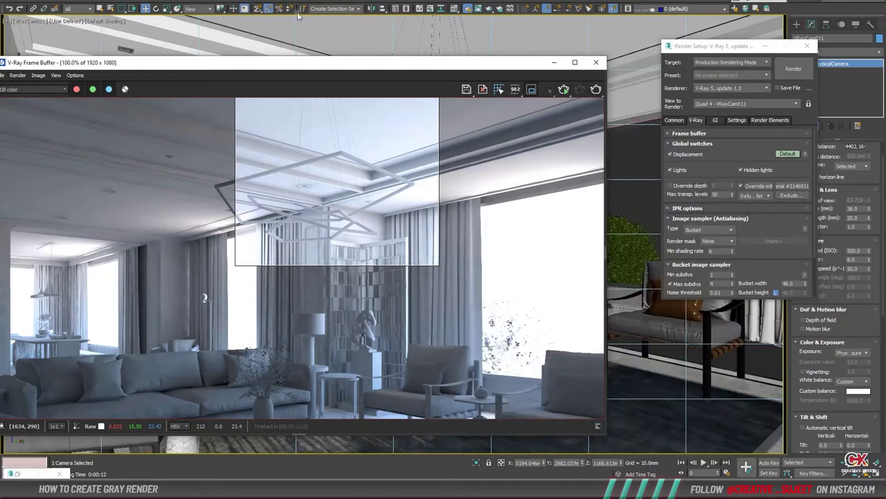
click(256, 3)
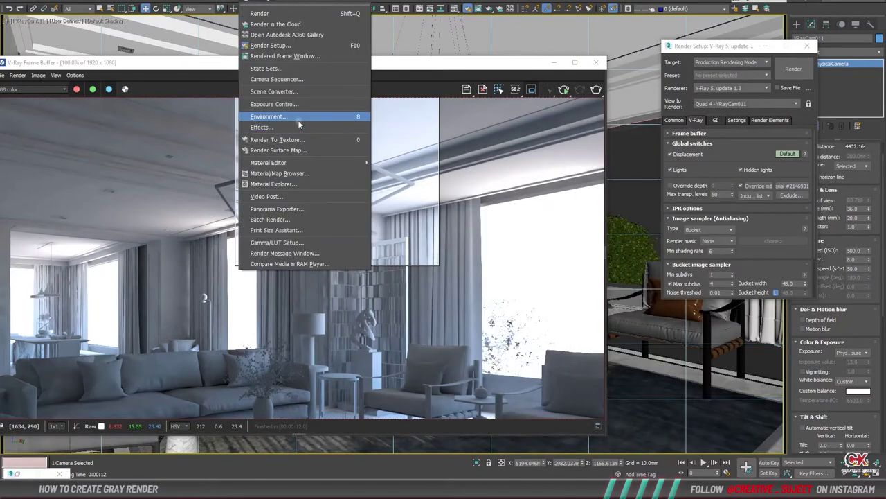
Add a VRayToon atmosphere effect and re-render the chandelier region with outlines
click(298, 117)
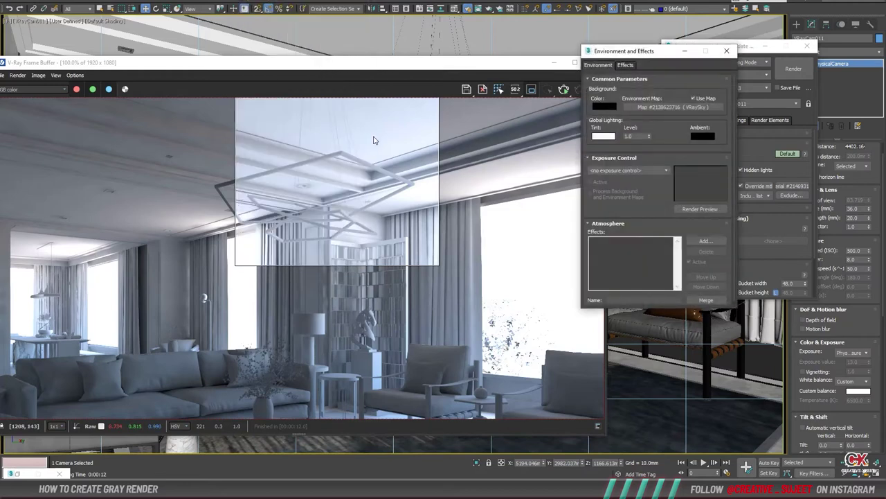
drag(646, 211, 647, 191)
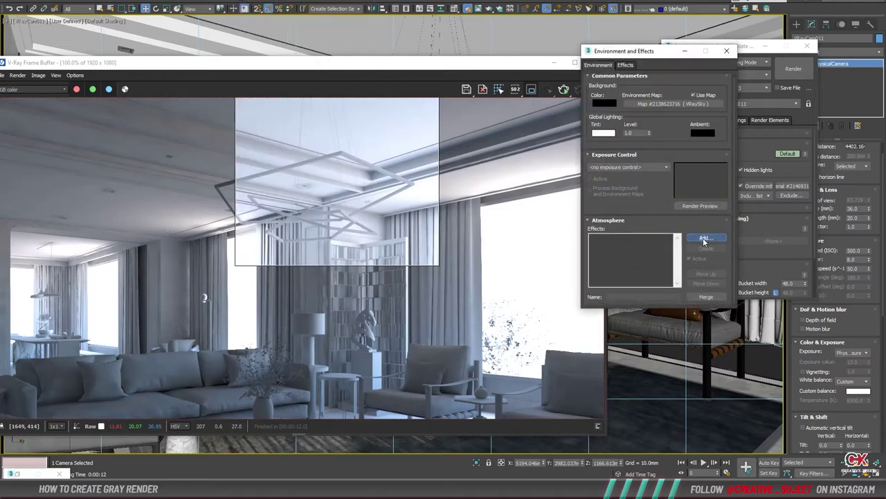
click(704, 238)
double_click(602, 132)
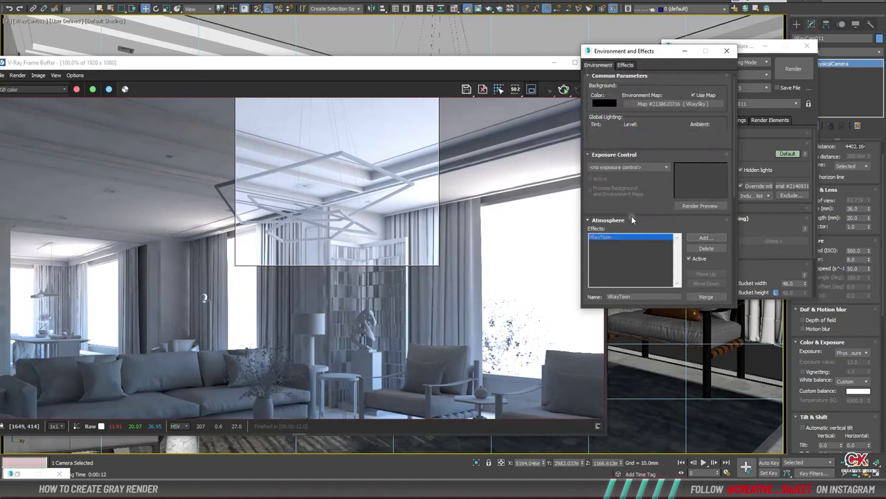
drag(631, 216, 632, 122)
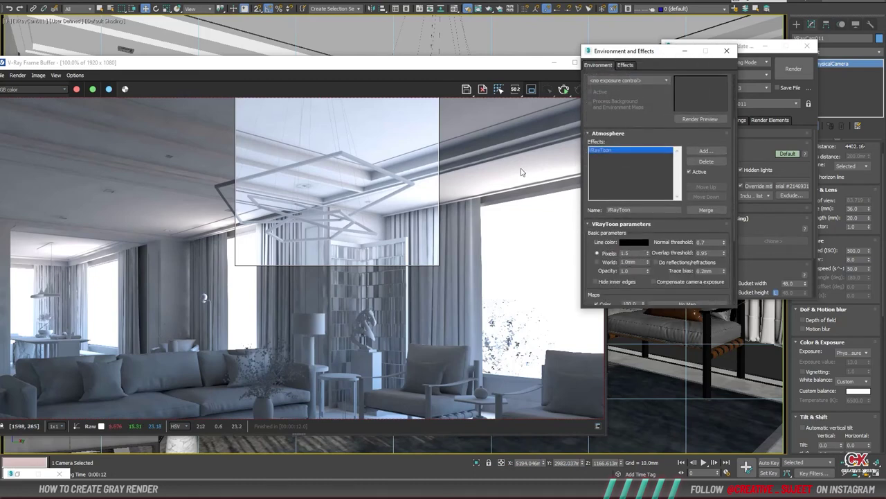
click(555, 145)
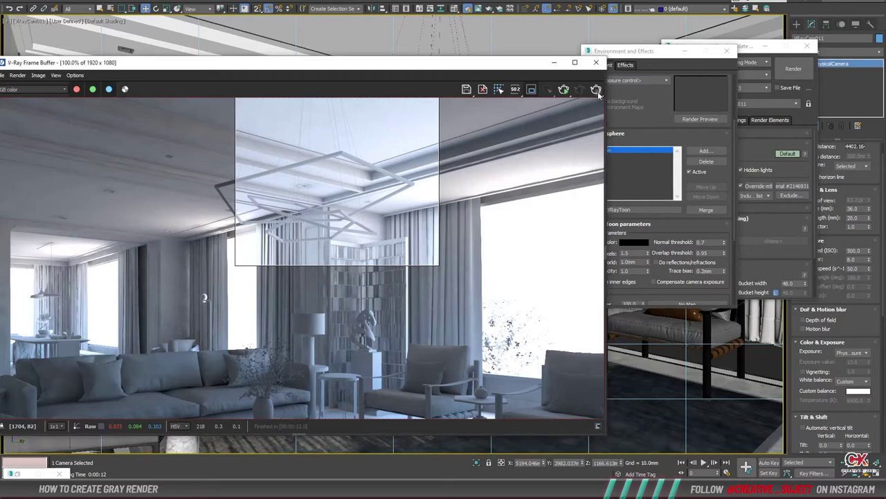
click(596, 89)
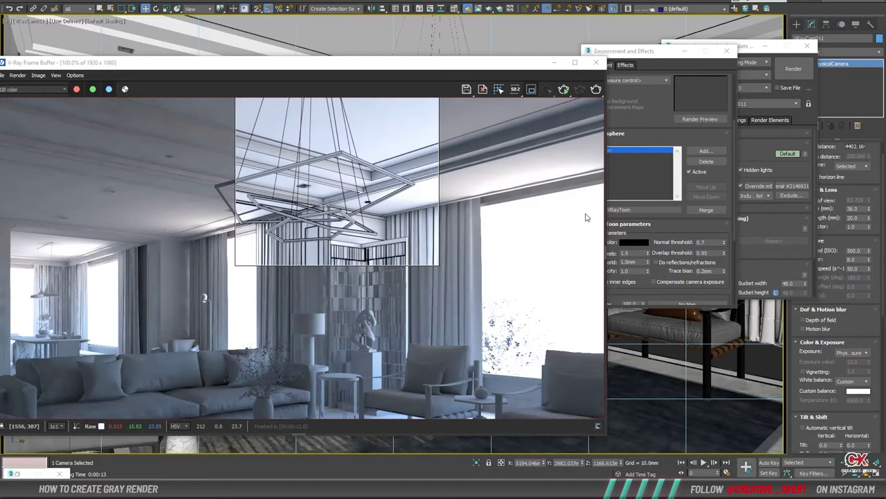
Set VRayToon line width to 0.8 pixels and opacity to 0.8, then render again
click(613, 255)
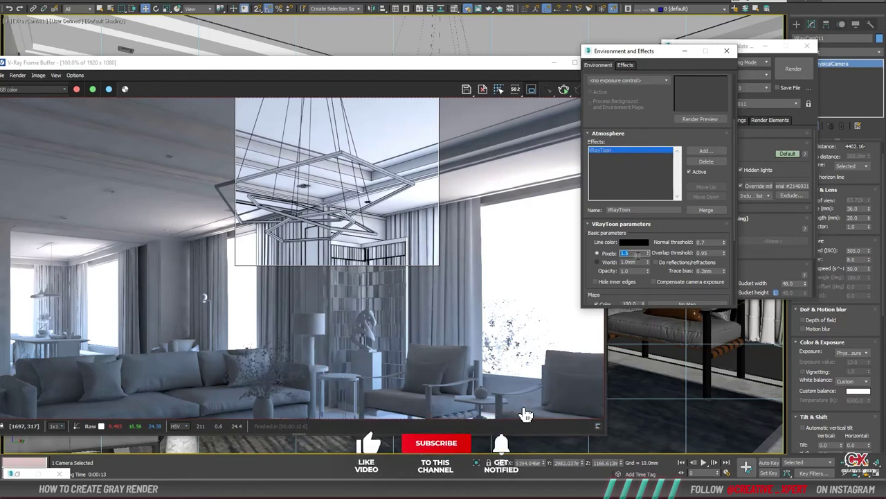
text(0.8)
key(Return)
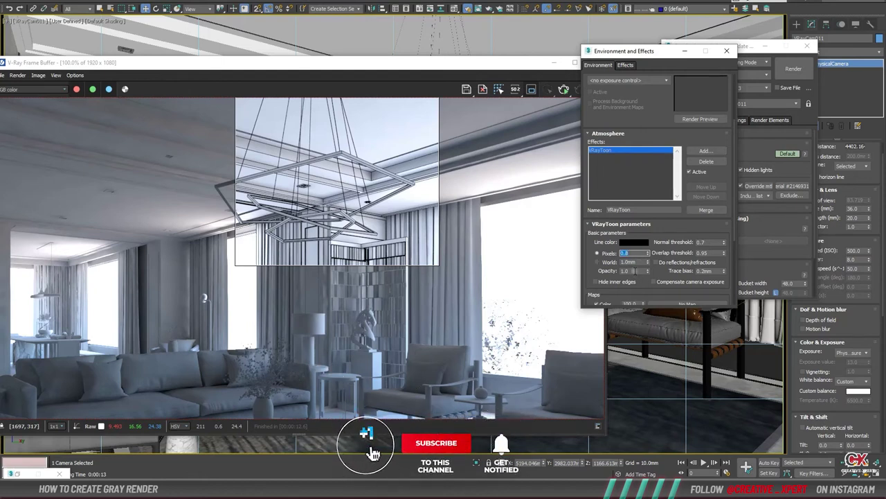
double_click(633, 271)
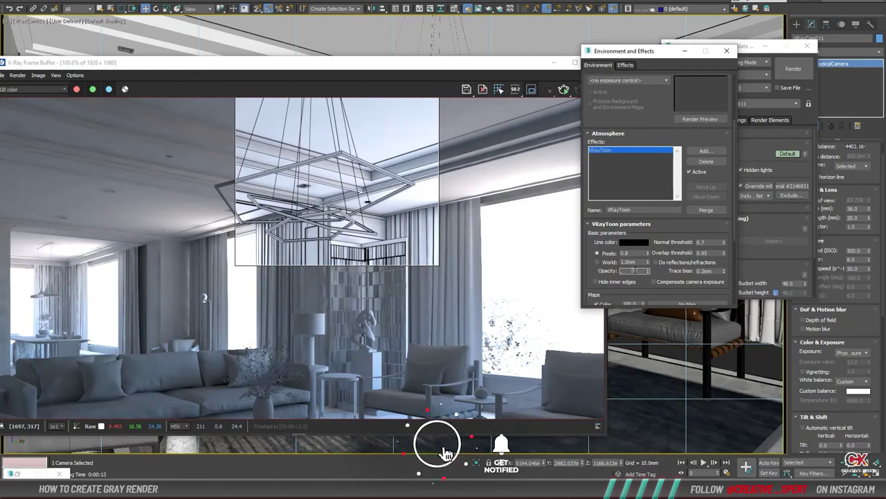
text(0.8)
key(Return)
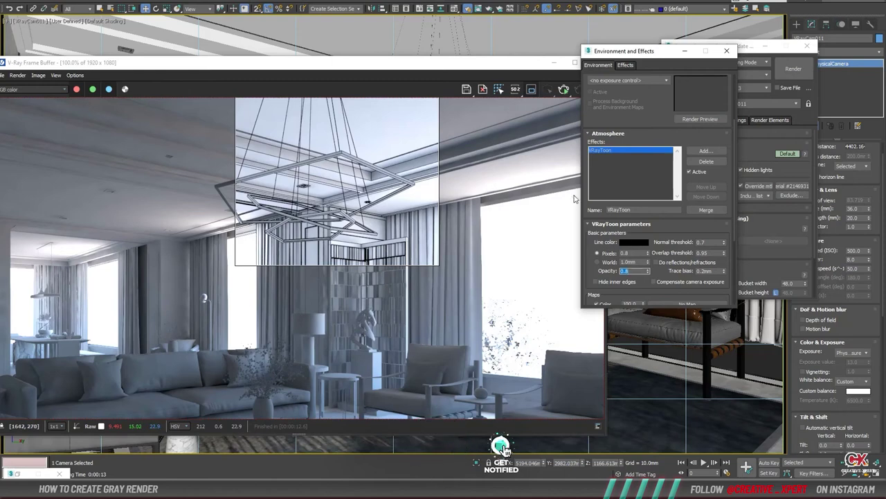
click(568, 187)
click(593, 91)
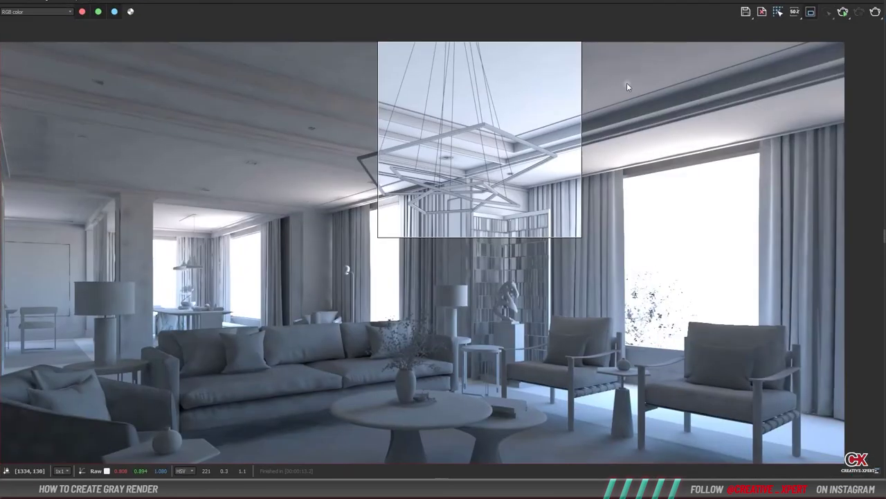
Render the whole living-room frame, then zoom and pan to inspect the outlines
click(875, 12)
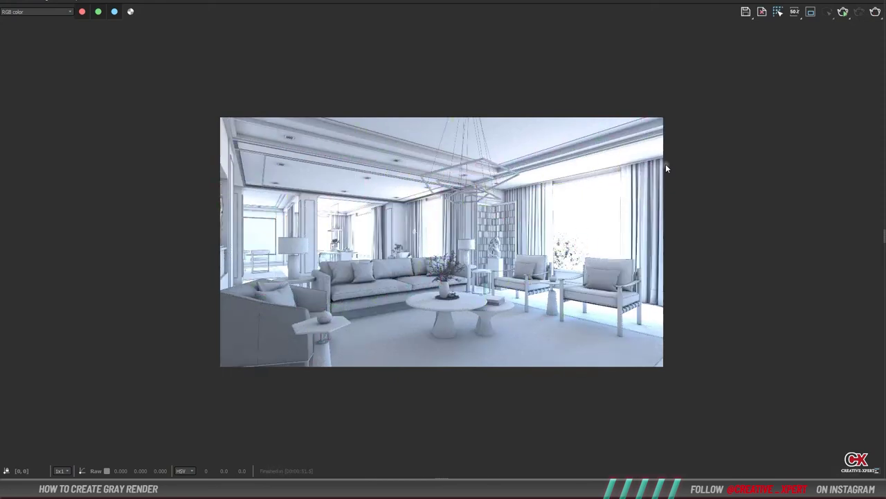
scroll(666, 167, up, 2)
middle_drag(666, 198, 649, 148)
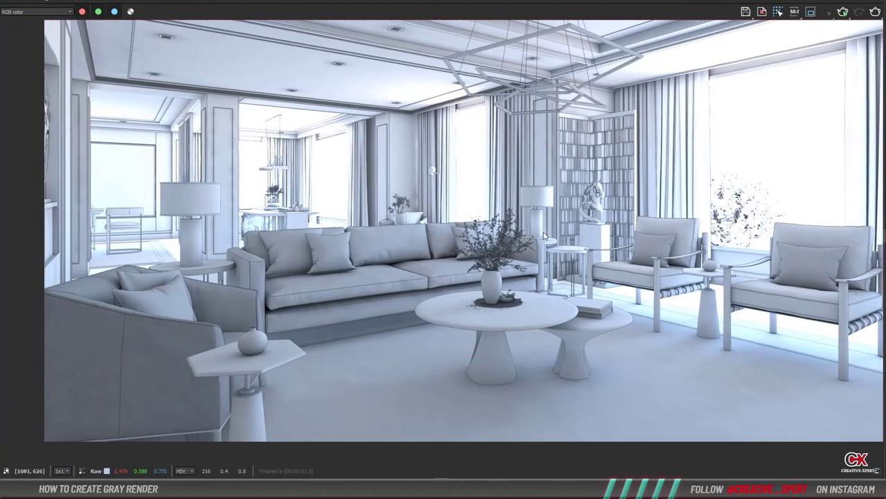
middle_drag(464, 248, 547, 235)
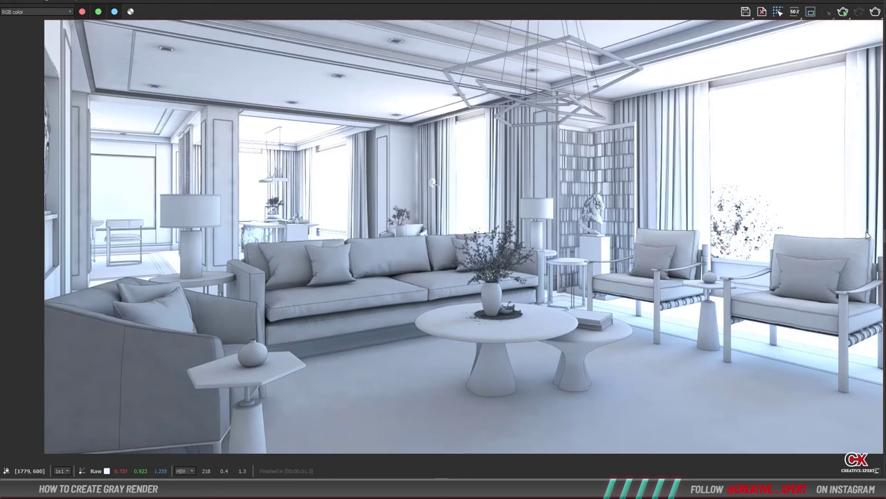
Add an Exposure correction layer in the frame buffer's Layers panel
click(874, 239)
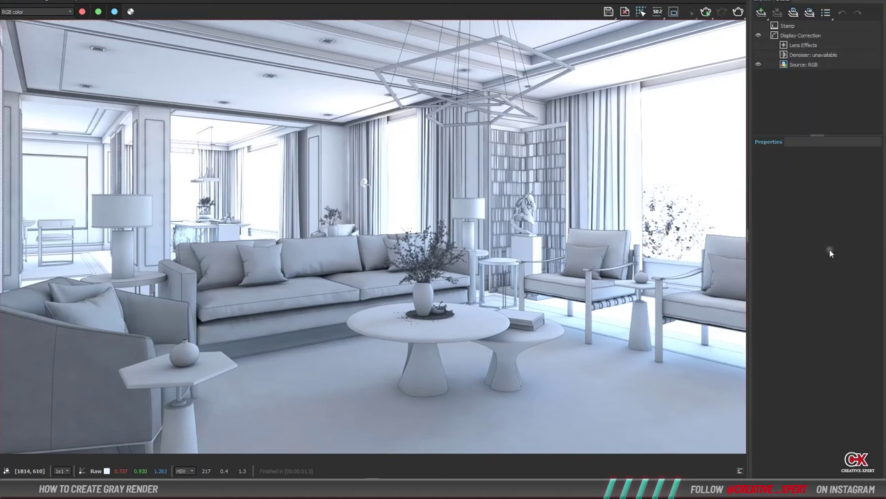
click(802, 45)
click(762, 12)
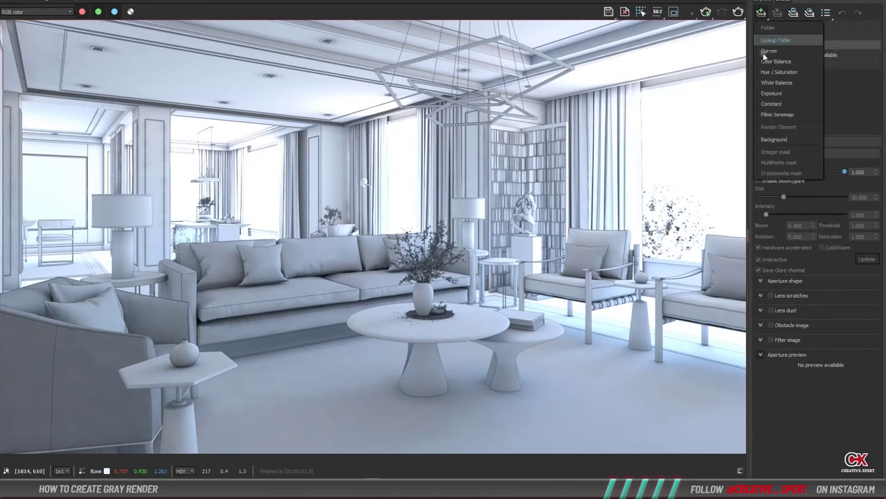
click(769, 93)
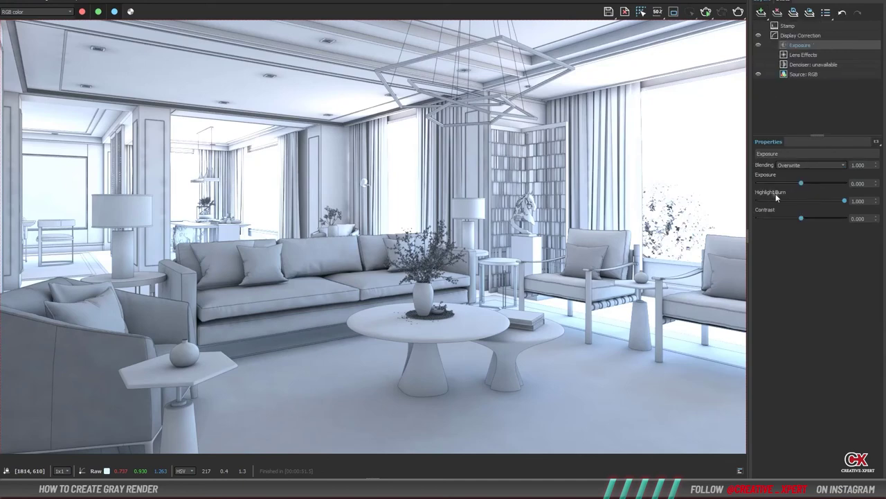
Set the Exposure layer to highlight burn 0, exposure 0.266 and contrast 0.149
drag(781, 200, 755, 201)
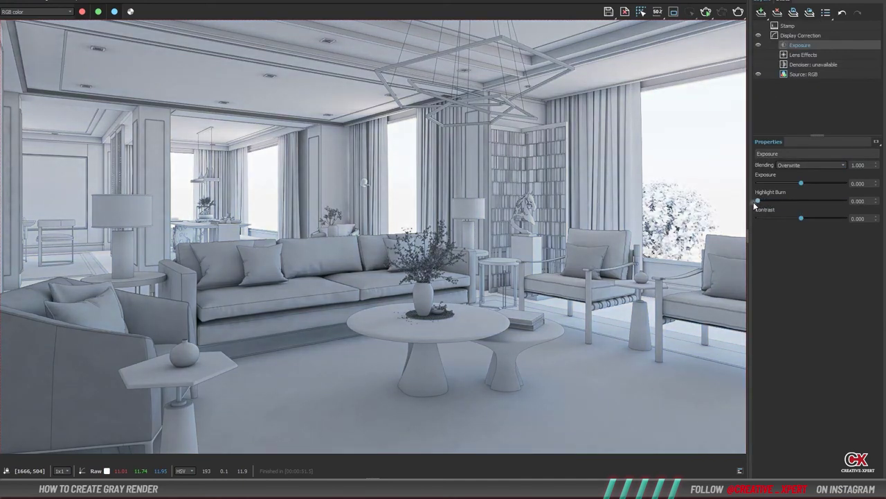
scroll(607, 225, up, 1)
scroll(608, 225, up, 2)
scroll(608, 225, down, 4)
scroll(607, 225, up, 3)
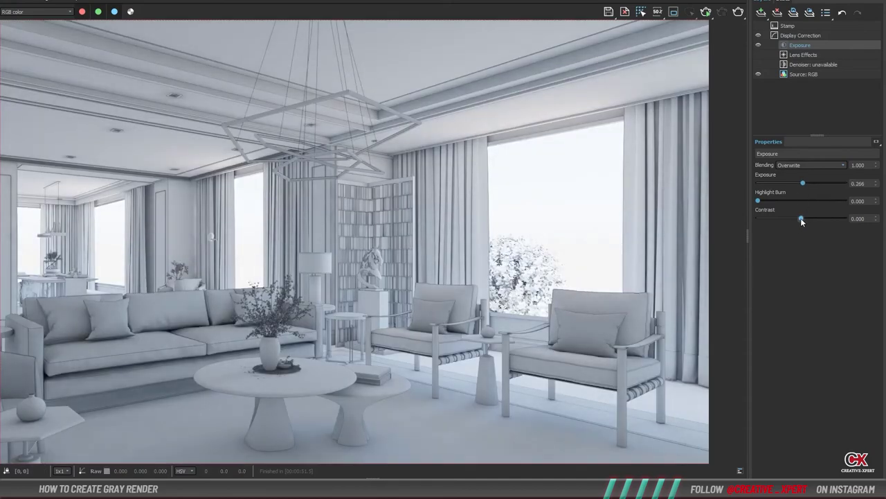
drag(802, 219, 807, 218)
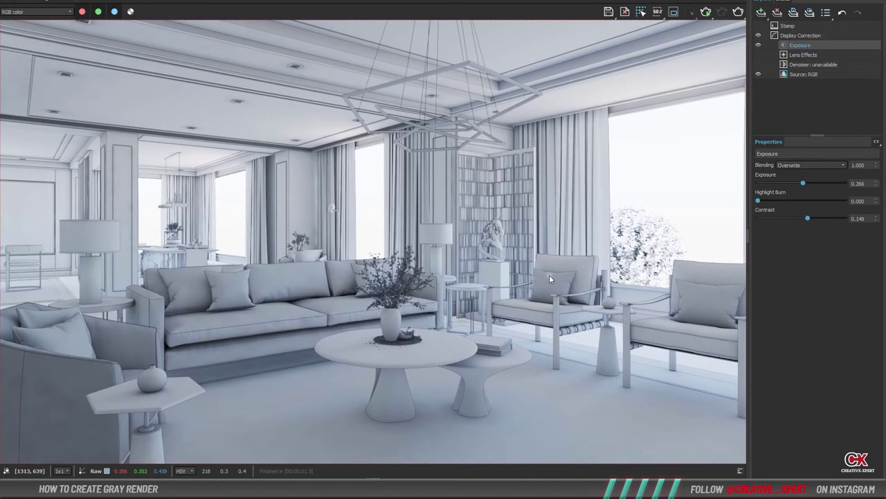
middle_drag(478, 297, 477, 145)
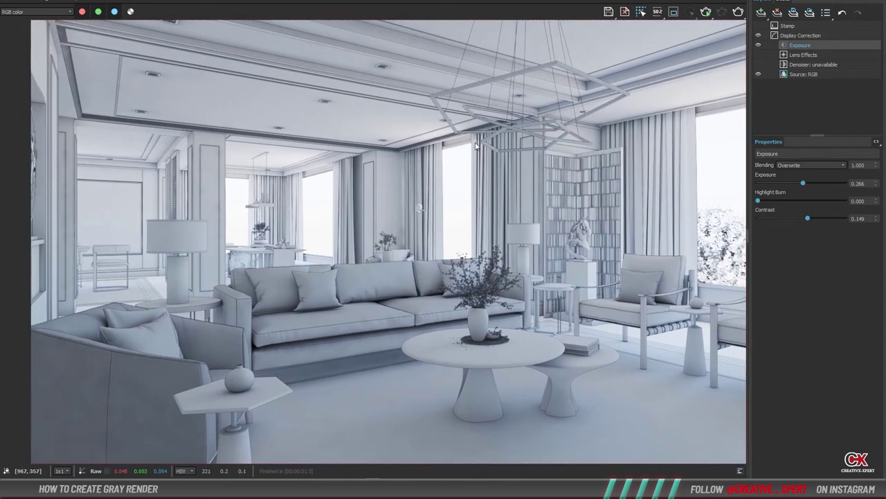
Add a Hue/Saturation layer and lower saturation to about -0.43
click(761, 12)
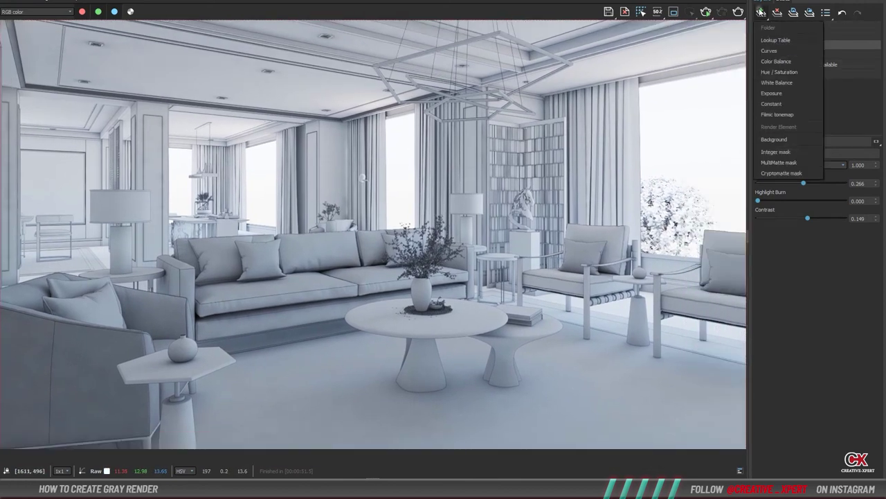
click(778, 72)
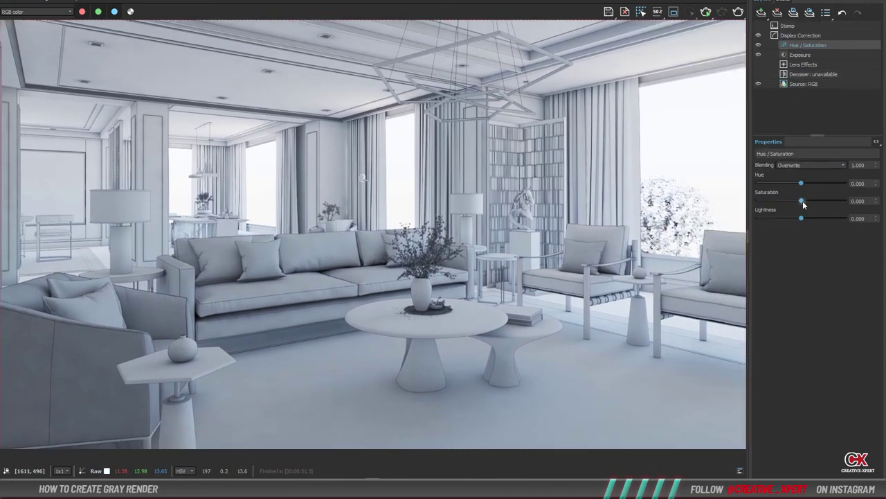
drag(802, 202, 785, 202)
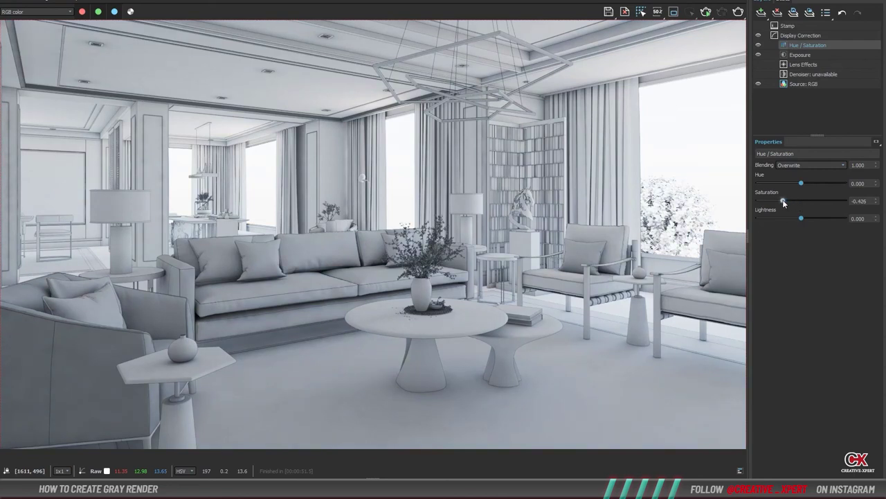